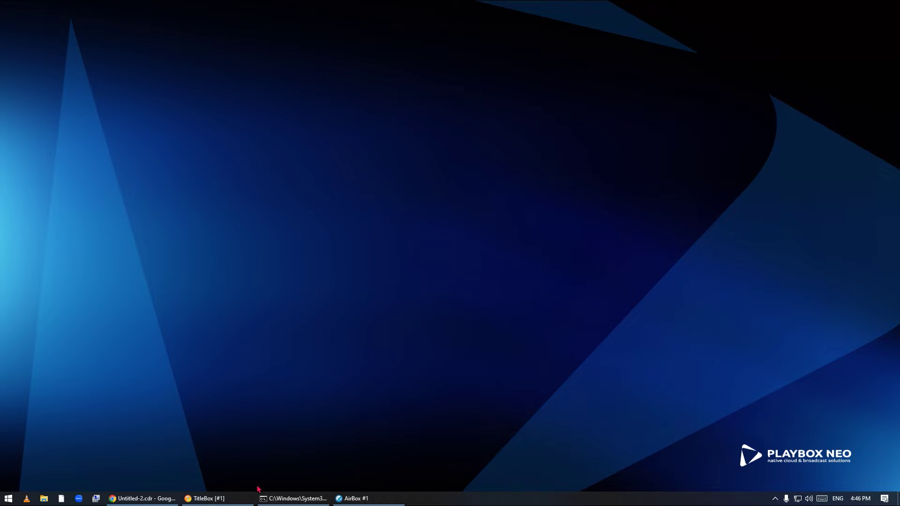
# Review the EAS workflow diagram in Chrome, and open the DASDEC settings of the Emergency Alert System in PlayBox Neo Suite.
pyautogui.moveTo(357, 504)
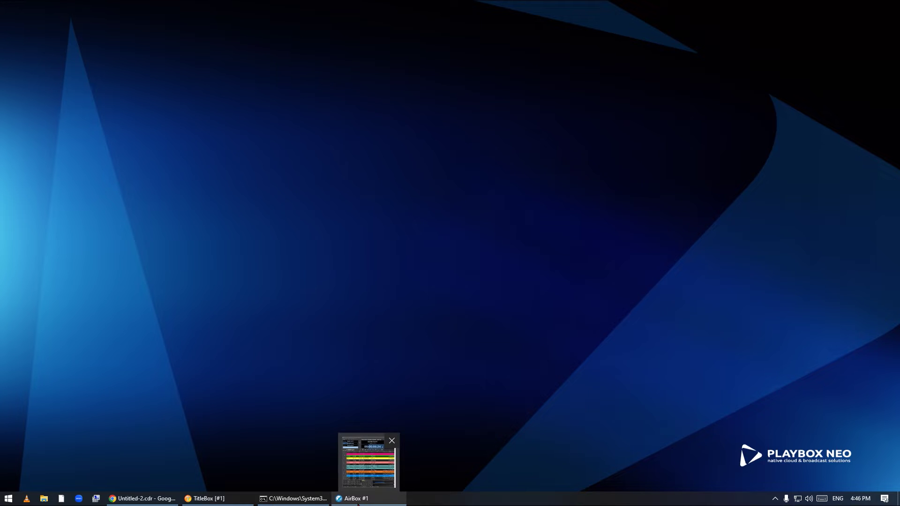
pyautogui.click(163, 500)
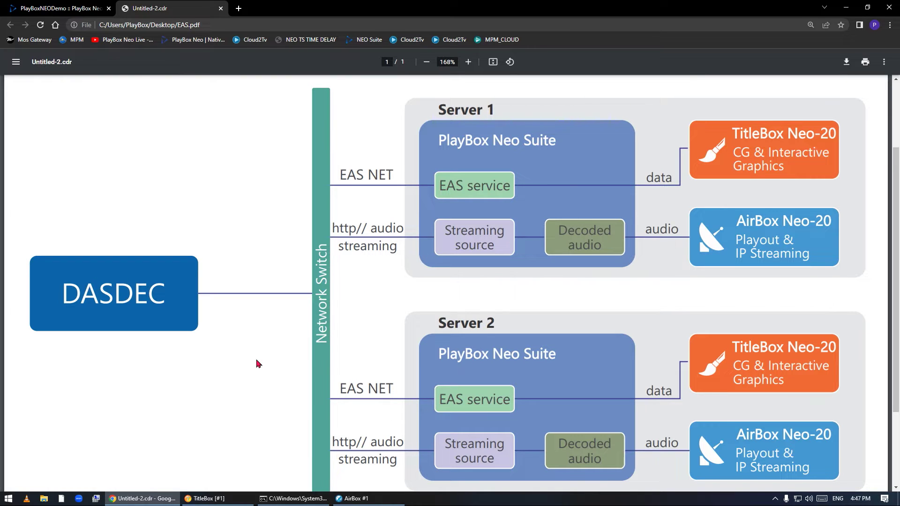
pyautogui.click(43, 9)
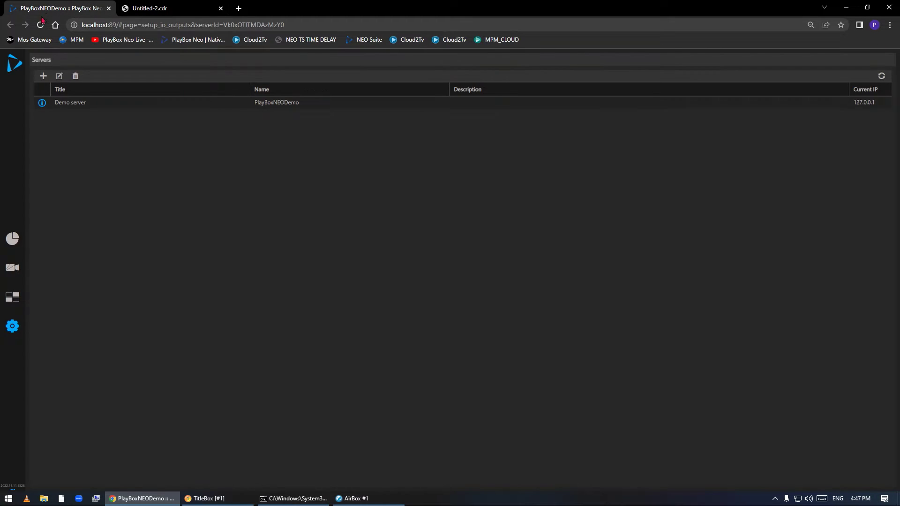
pyautogui.click(17, 332)
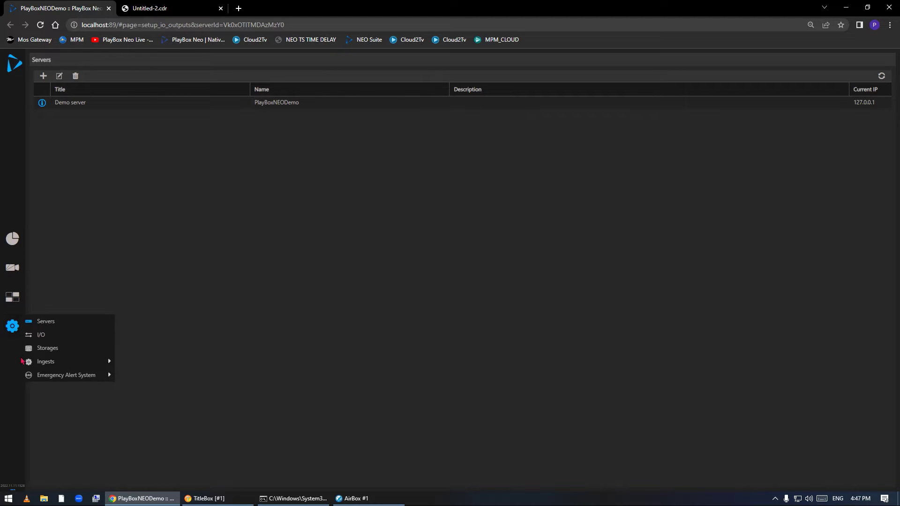
pyautogui.moveTo(68, 378)
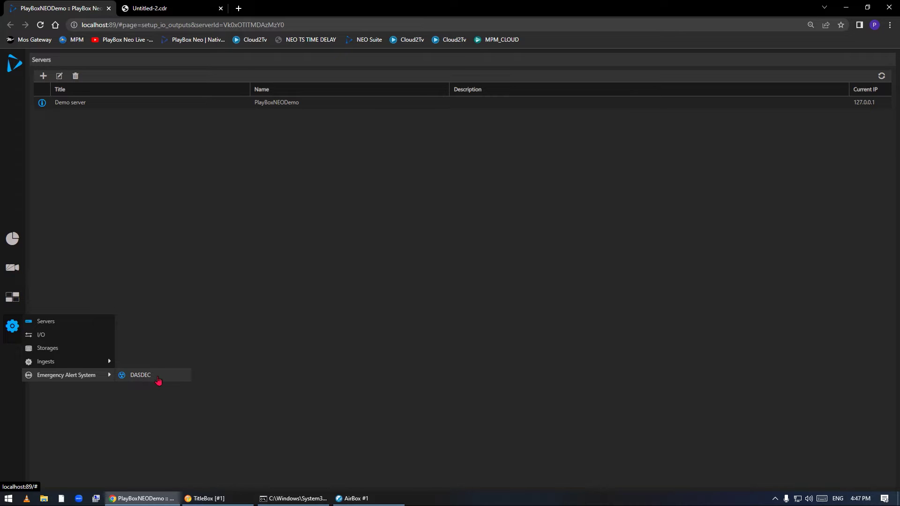
pyautogui.click(158, 381)
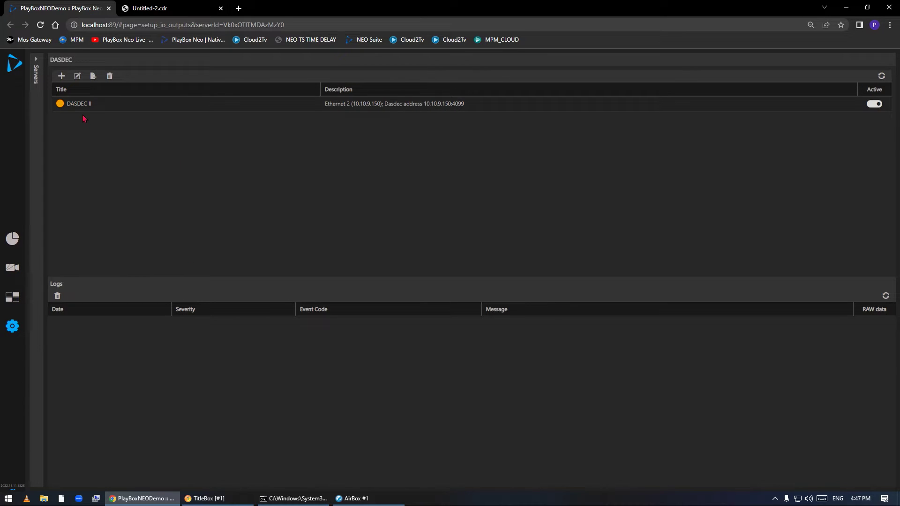
# Examine the form for adding an EAS DASDEC and its available network interfaces, and close it without saving.
pyautogui.click(61, 76)
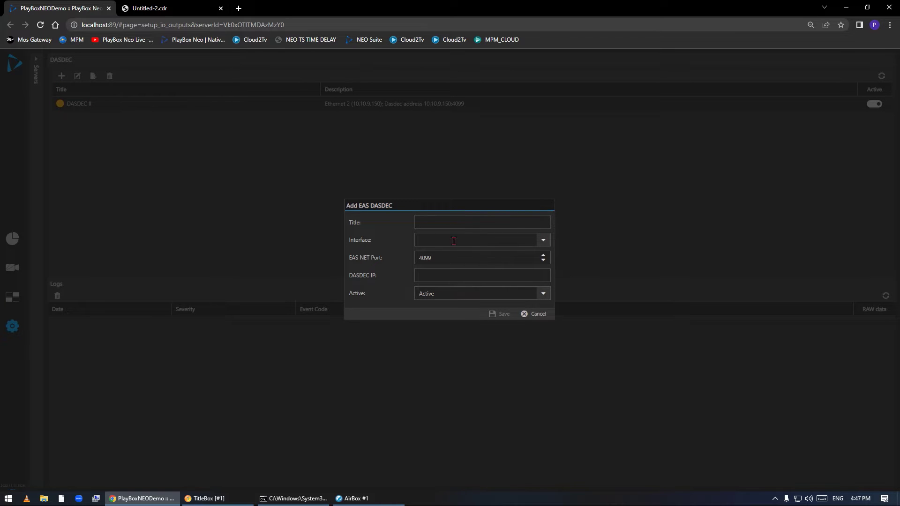
pyautogui.click(543, 241)
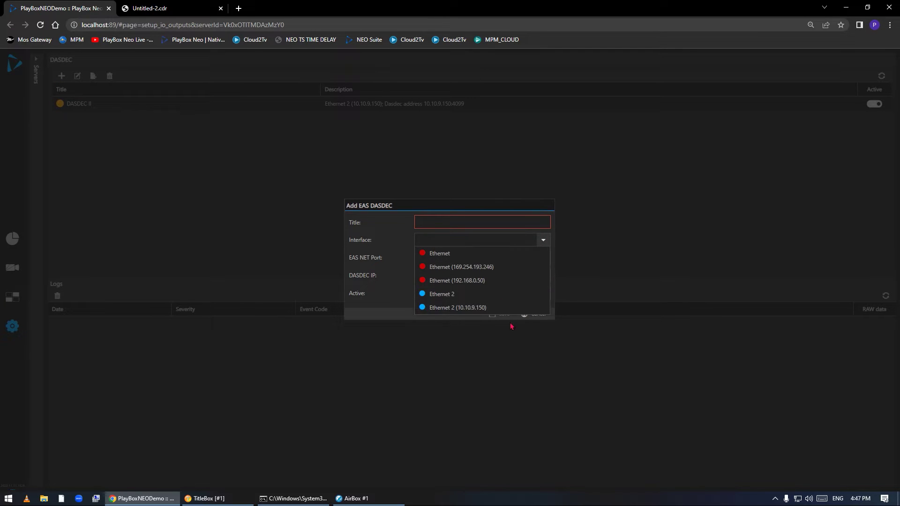
pyautogui.click(611, 237)
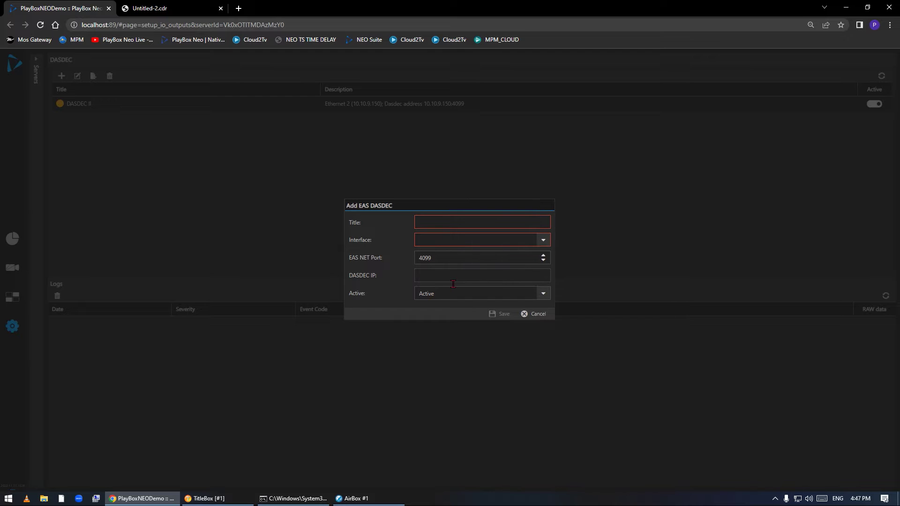
pyautogui.click(537, 313)
# Inspect the interface, EAS NET port and IP settings of the existing DASDEC II entry, and close them without saving.
pyautogui.click(209, 104)
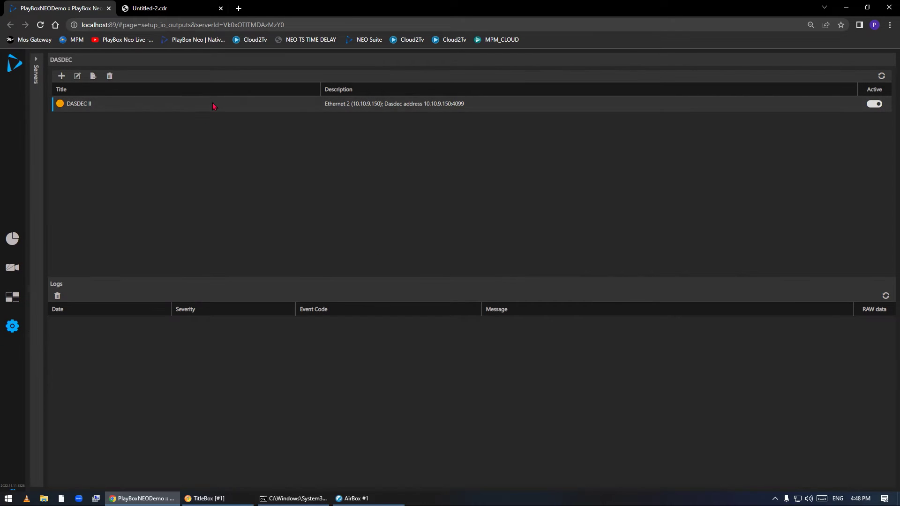
pyautogui.doubleClick(227, 107)
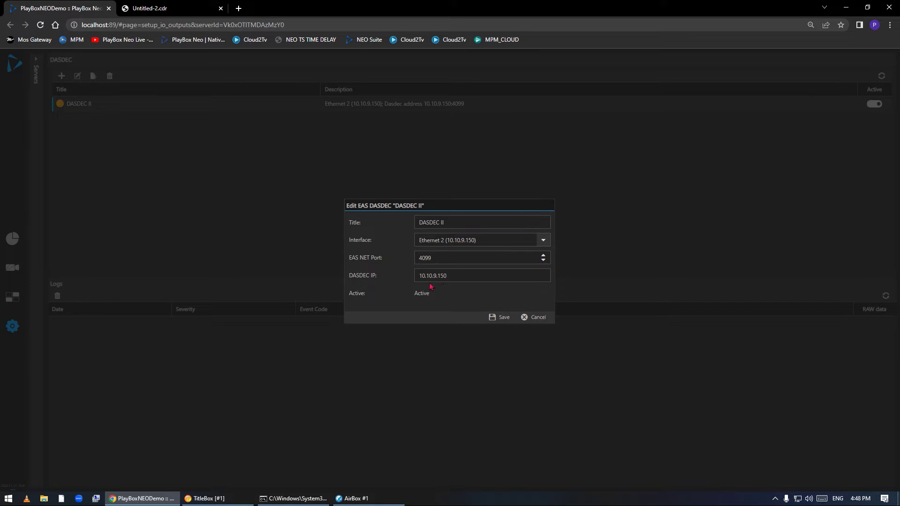
pyautogui.click(536, 318)
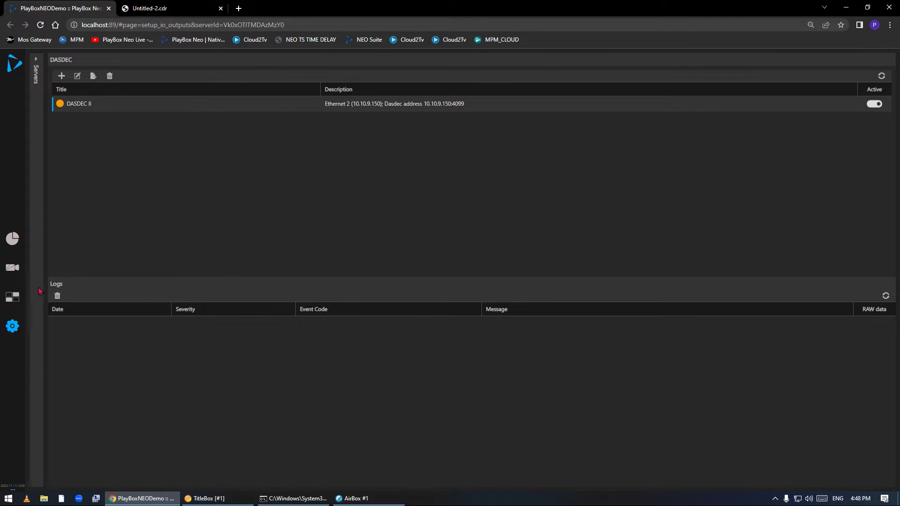
# Show the streaming sources in the I/O setup and compare them with the audio streaming path in the EAS diagram.
pyautogui.click(12, 326)
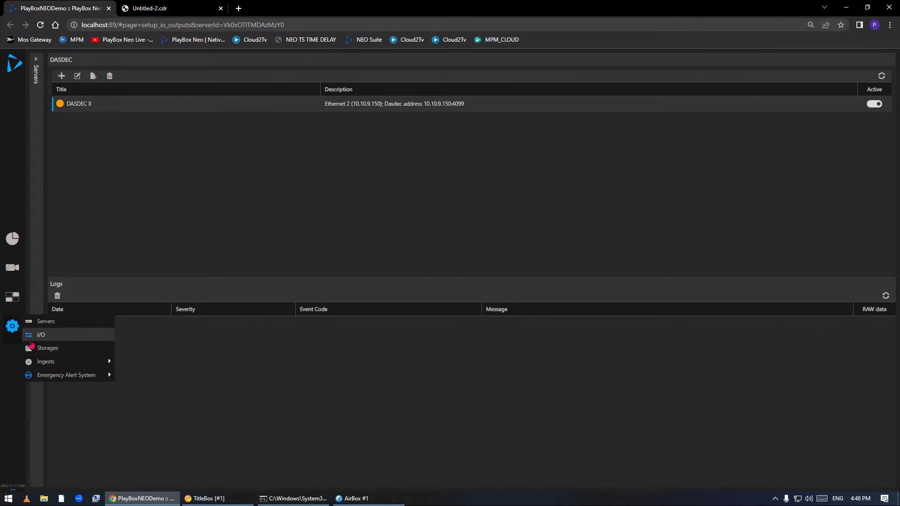
pyautogui.click(63, 335)
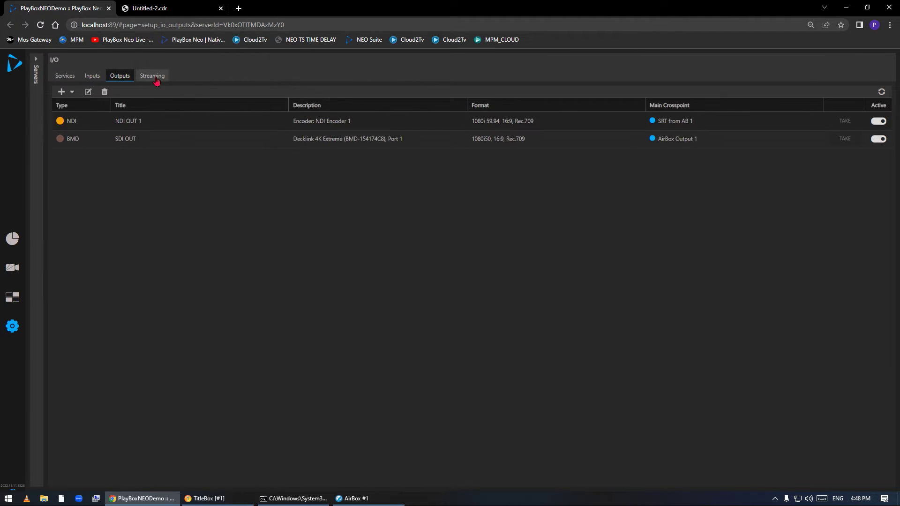
pyautogui.click(155, 78)
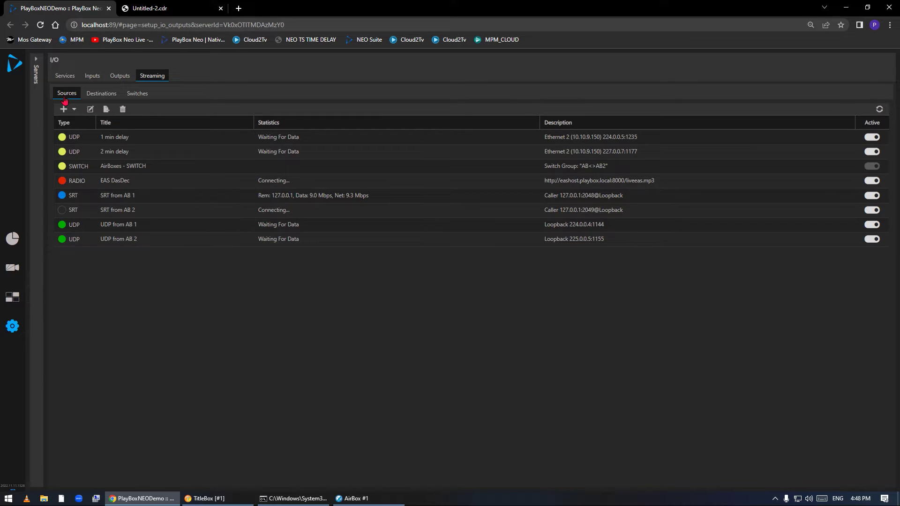
pyautogui.hotkey('ctrl', 'Tab')
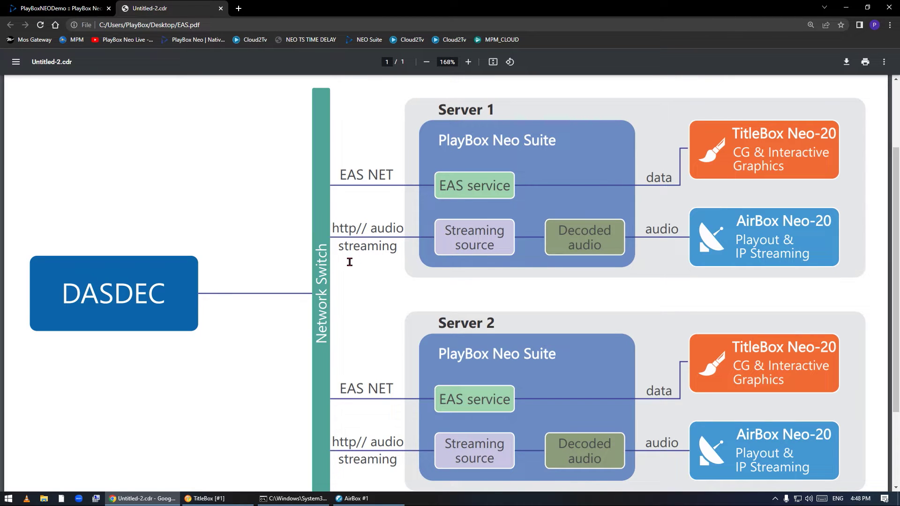
pyautogui.click(70, 9)
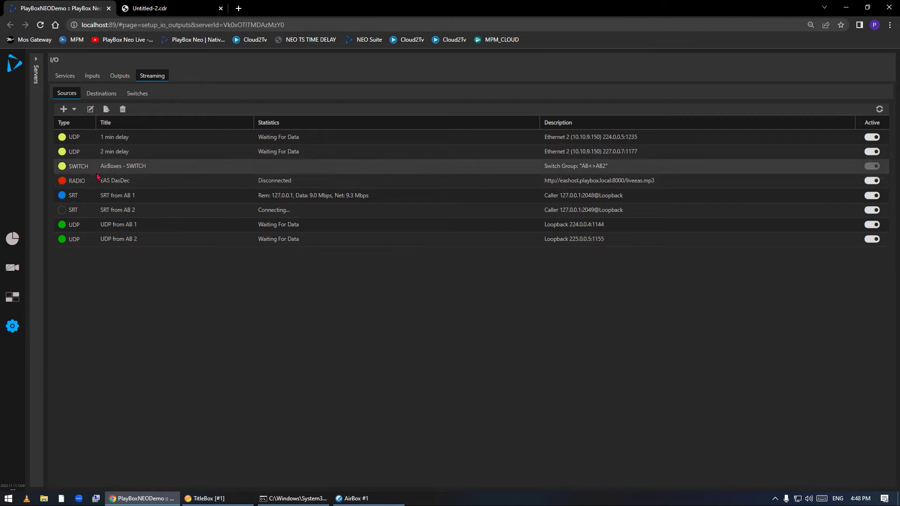
# Examine the title and URL fields for adding an Internet radio streaming source, and close the form without saving.
pyautogui.click(63, 109)
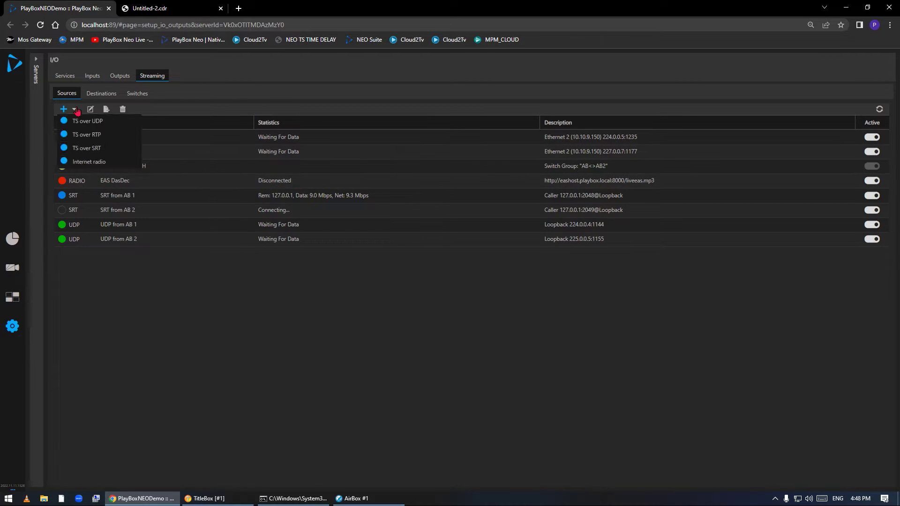
pyautogui.click(97, 164)
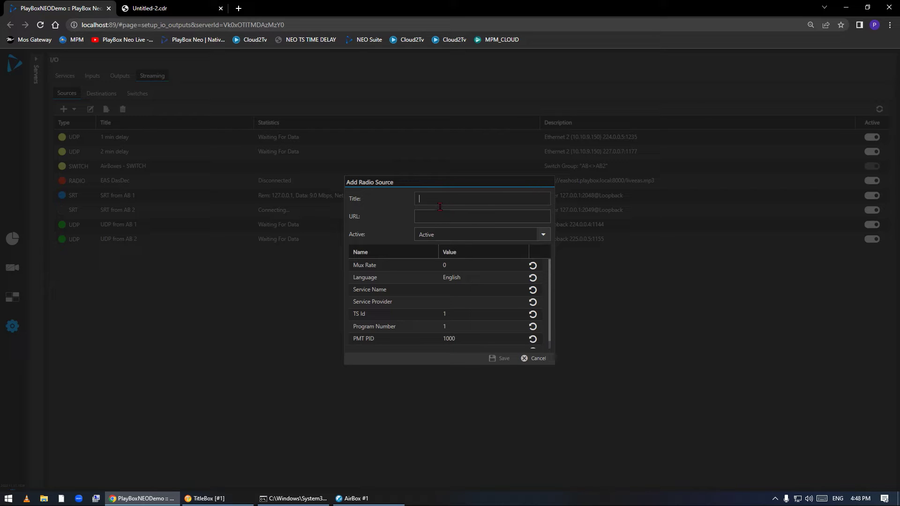
pyautogui.click(443, 222)
pyautogui.click(532, 359)
# Inspect the stream URL of the existing EAS DasDec radio source and close its settings without saving.
pyautogui.doubleClick(132, 186)
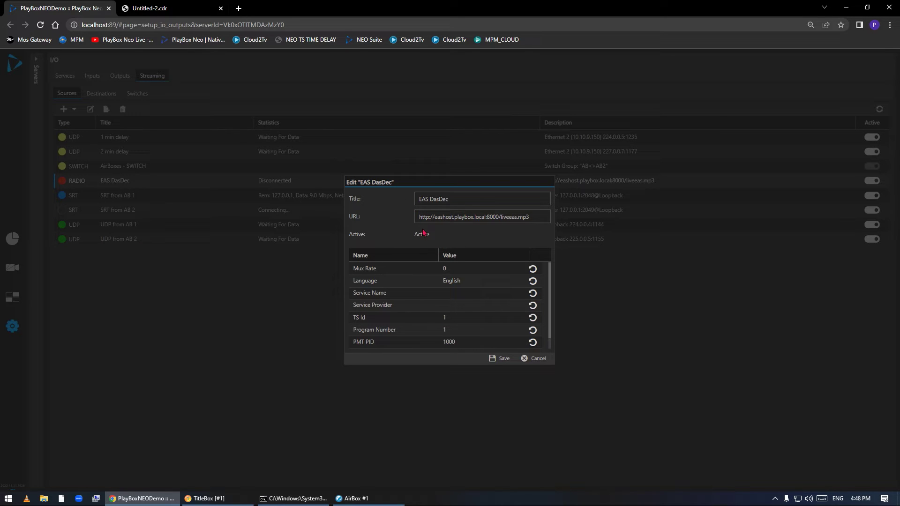
pyautogui.moveTo(418, 218); pyautogui.dragTo(563, 221)
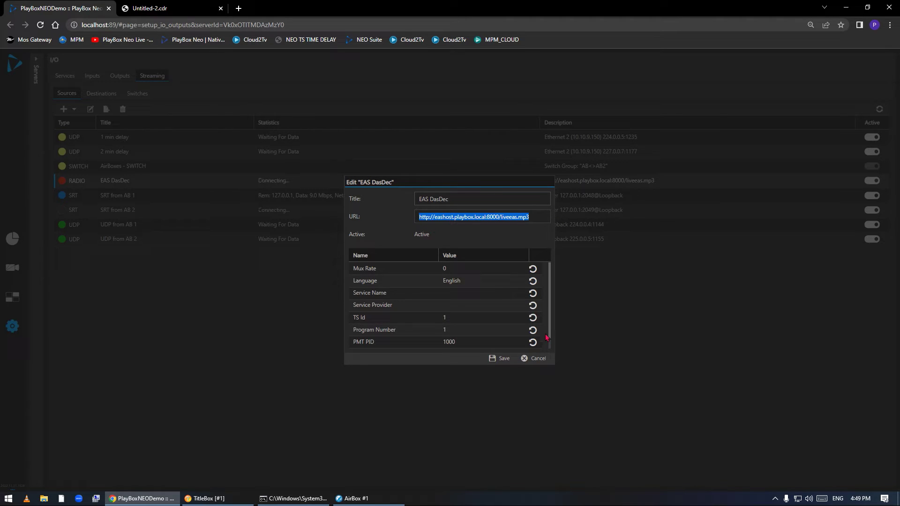
pyautogui.click(545, 359)
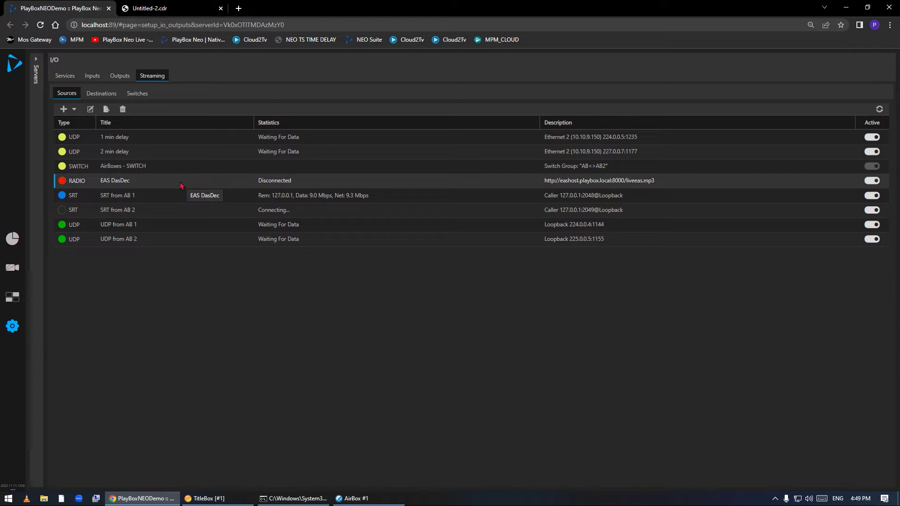
# Examine the network sources offered for a new Stream Decoder input in the I/O inputs, and close the form without saving.
pyautogui.click(98, 78)
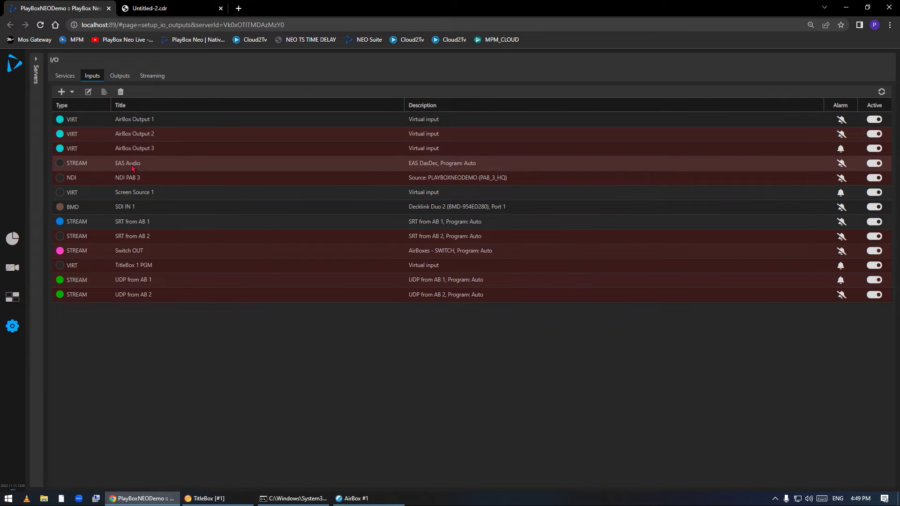
pyautogui.moveTo(153, 164)
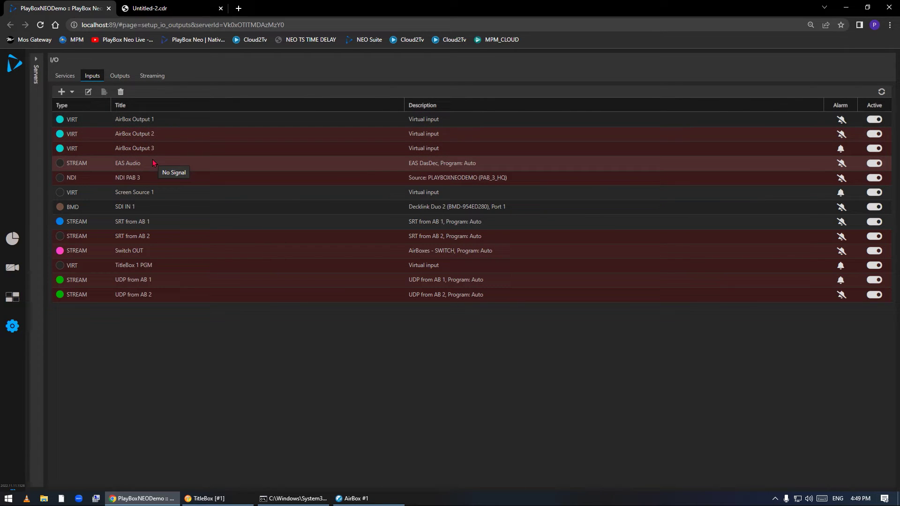
pyautogui.click(65, 94)
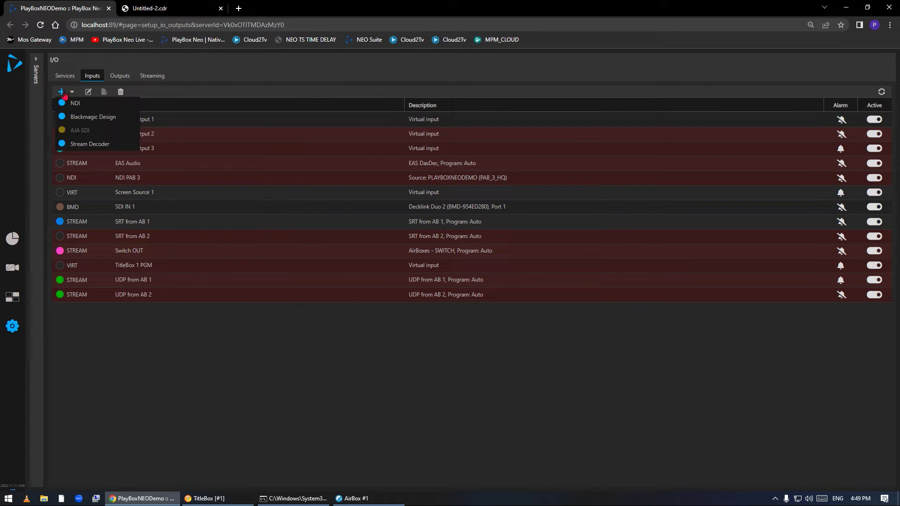
pyautogui.click(90, 144)
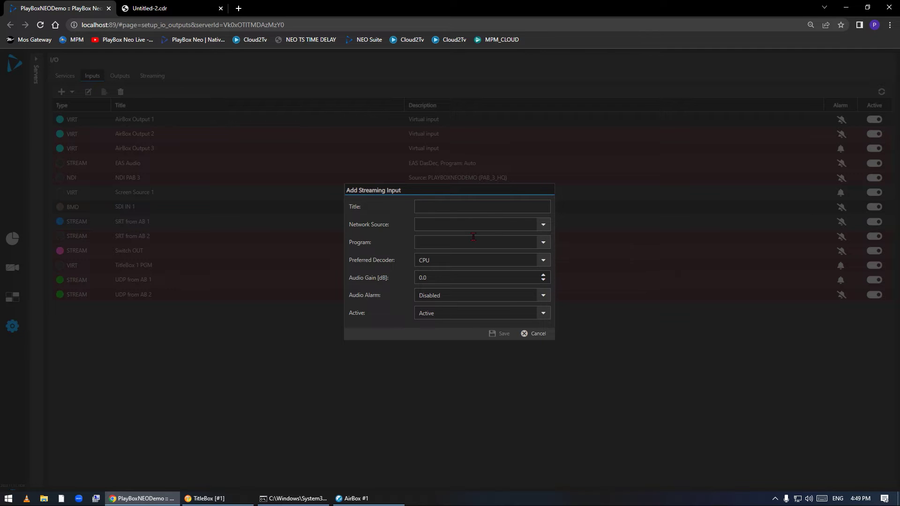
pyautogui.click(546, 229)
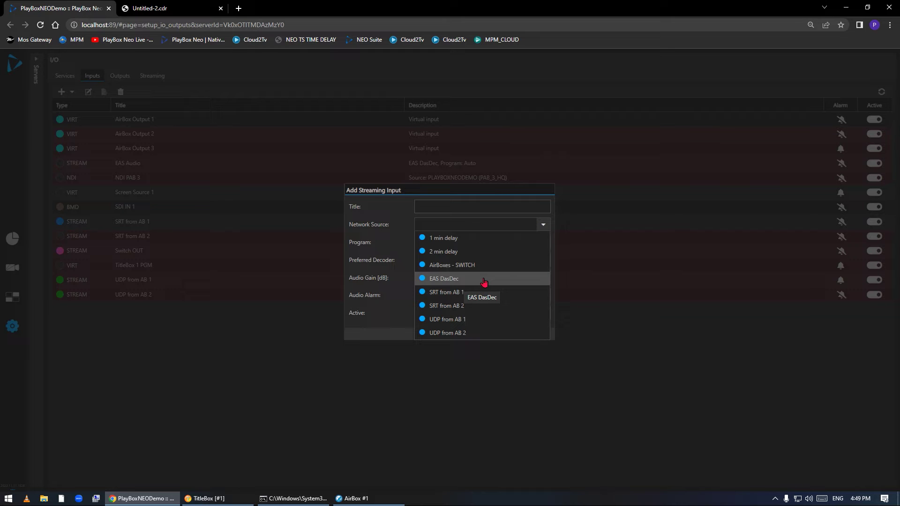
pyautogui.click(509, 147)
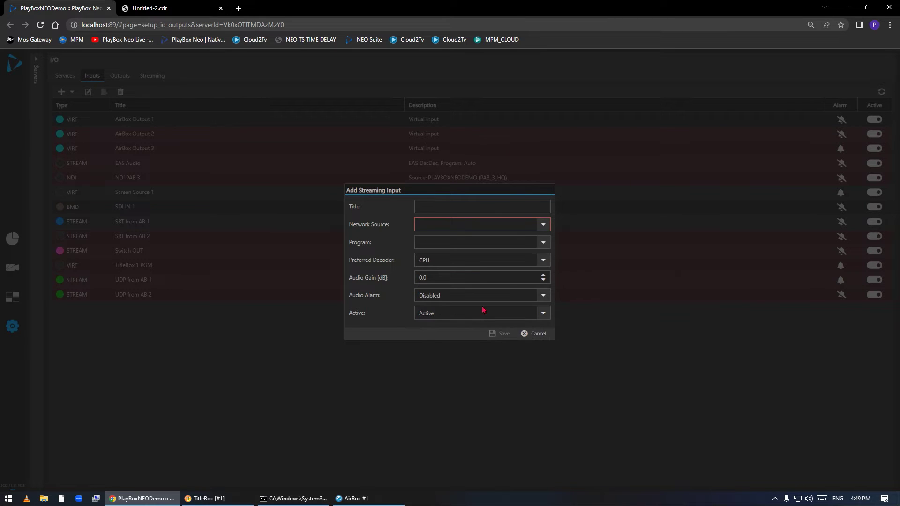
pyautogui.click(538, 334)
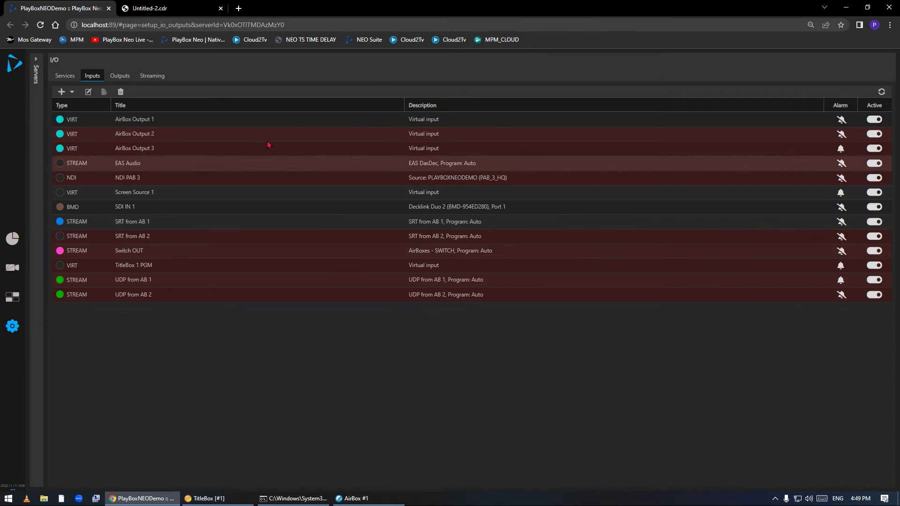
# Inspect the network source and decoder settings of the existing EAS Audio input, and close them without saving.
pyautogui.doubleClick(203, 165)
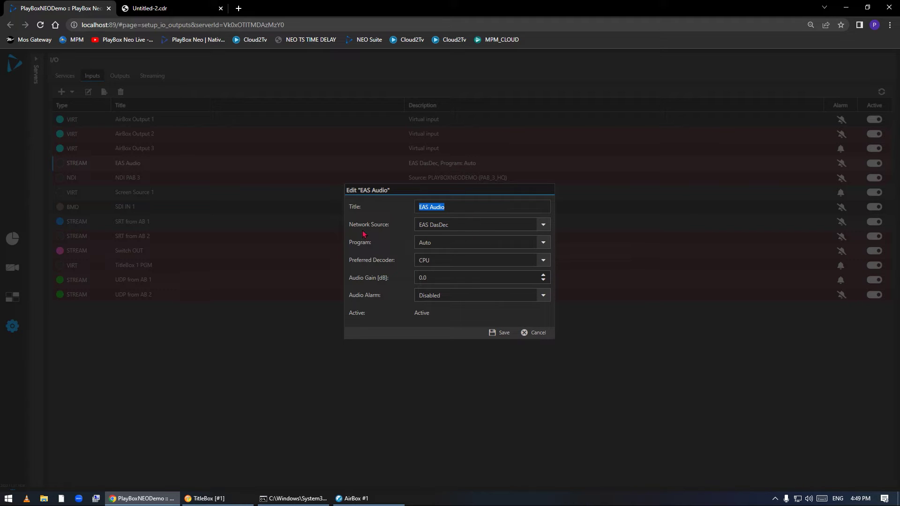
pyautogui.click(475, 231)
pyautogui.click(476, 231)
pyautogui.click(538, 334)
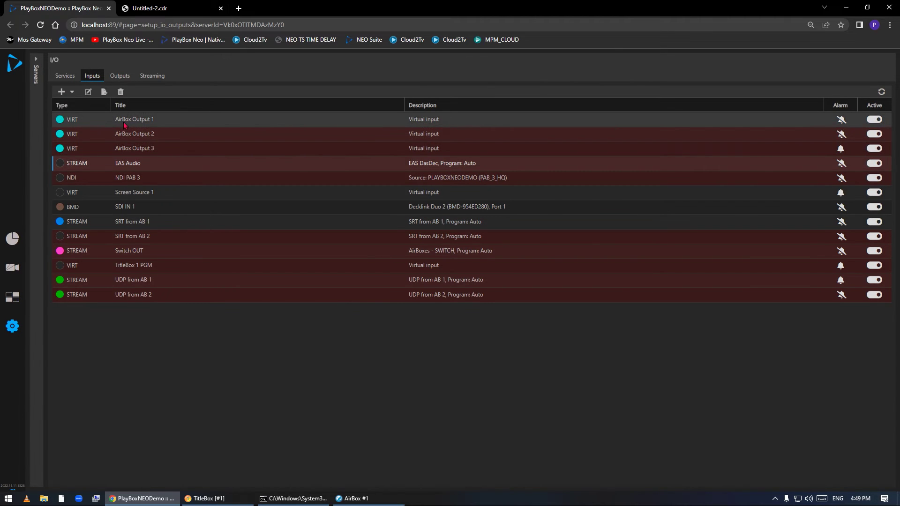
# Switch to AirBox, try enabling EAS audio with EAS Audio as its input in the mixed playback settings, and cancel the dialog.
pyautogui.click(381, 498)
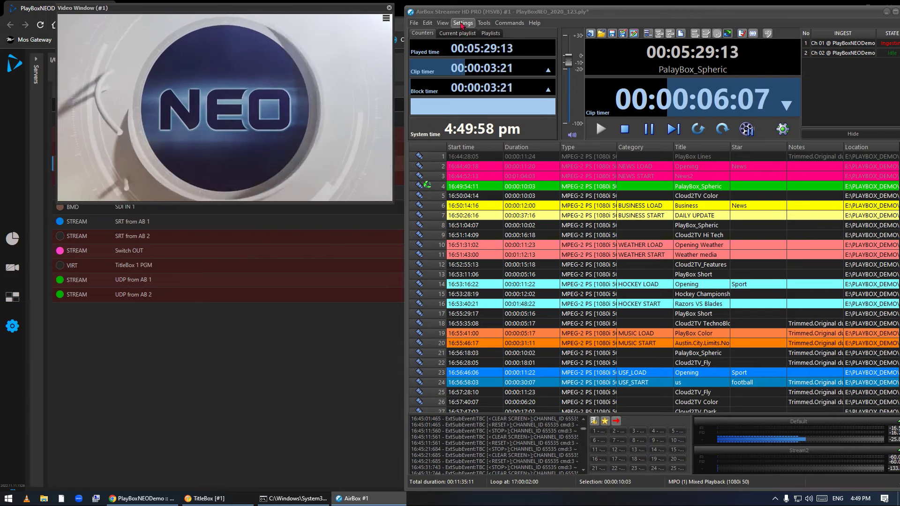
pyautogui.hotkey('alt', 's')
pyautogui.press('Escape')
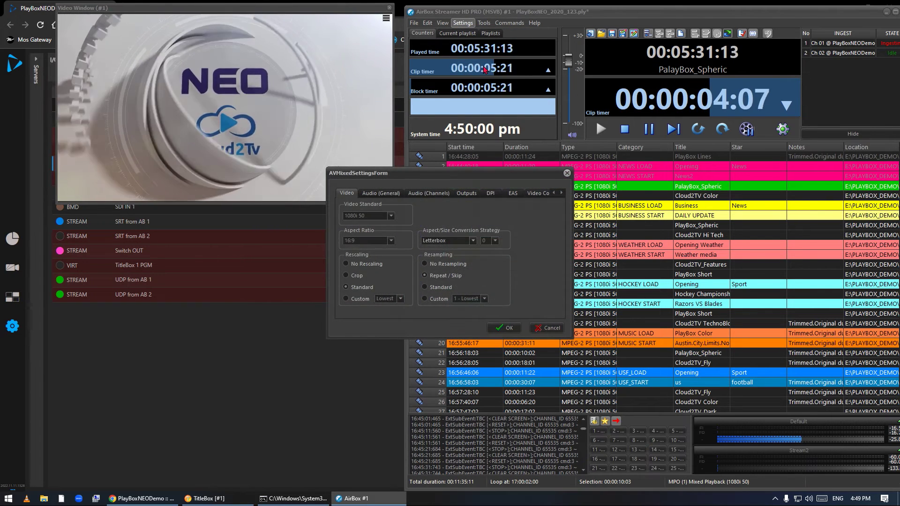
pyautogui.click(511, 193)
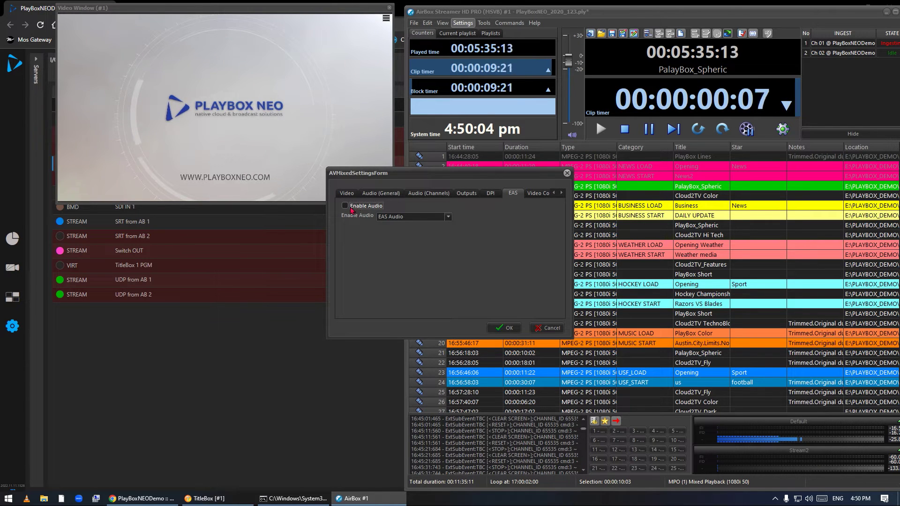
pyautogui.click(365, 206)
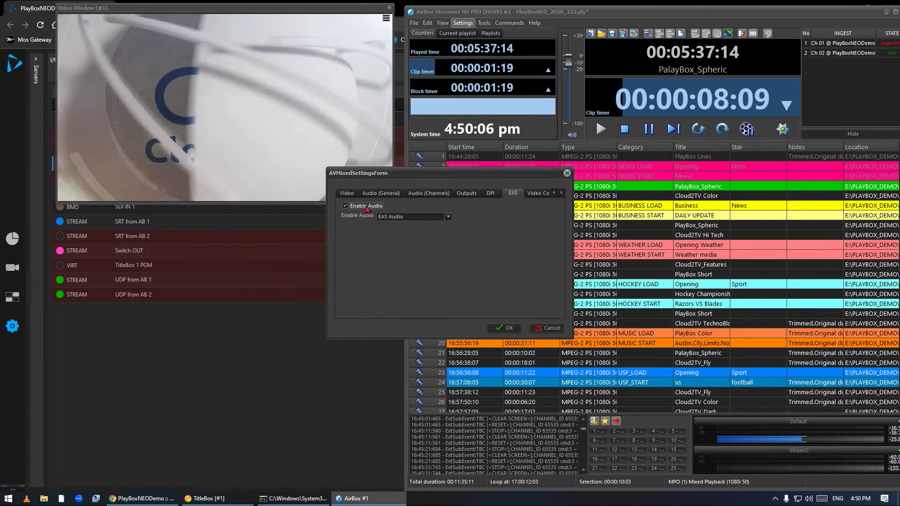
pyautogui.click(412, 217)
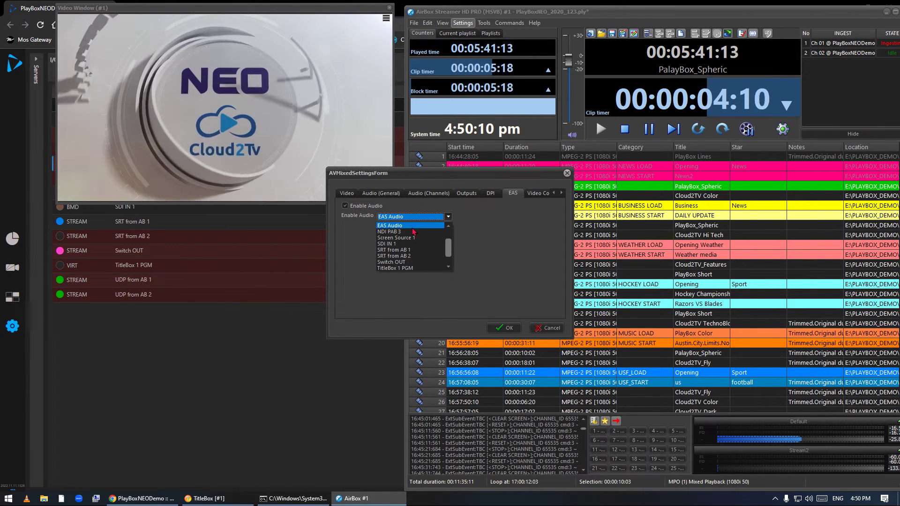
pyautogui.click(413, 227)
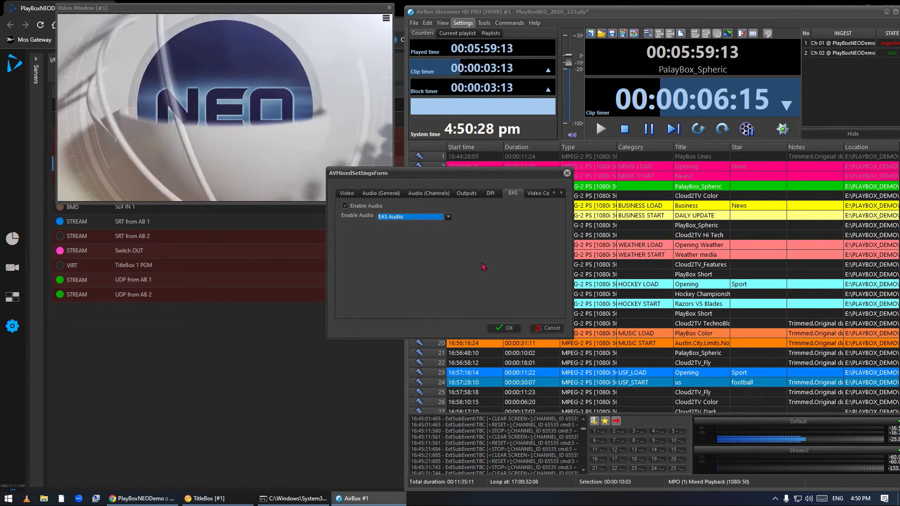
pyautogui.click(548, 328)
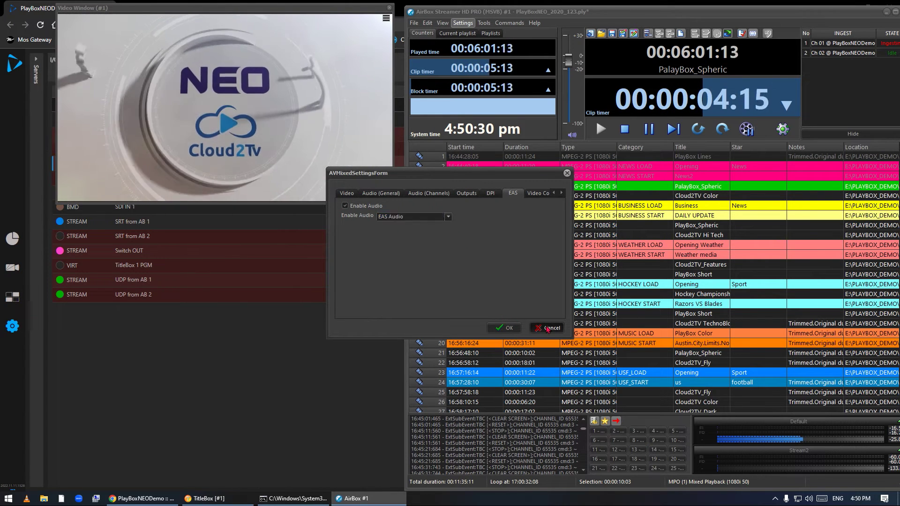
# Review the streaming sources in PlayBox Neo Suite and the EAS.pdf diagram of how DASDEC connects to TitleBox and AirBox.
pyautogui.click(299, 396)
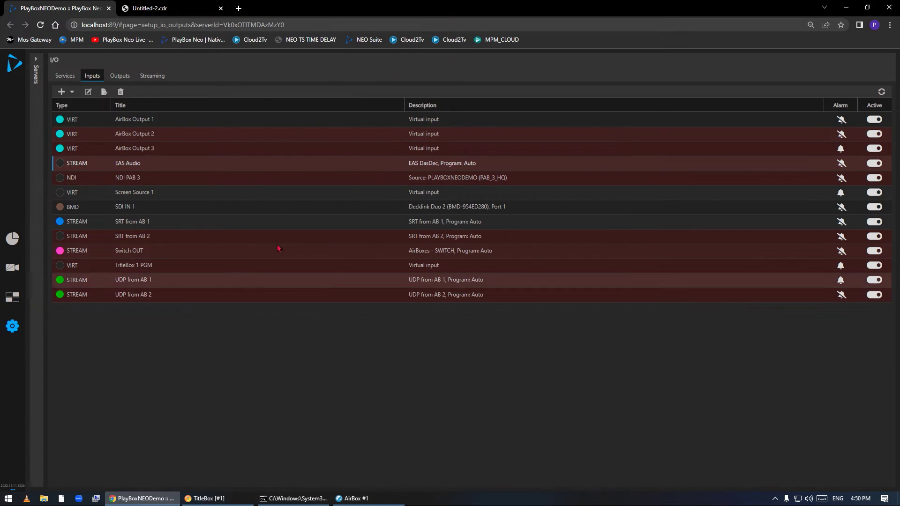
pyautogui.click(162, 77)
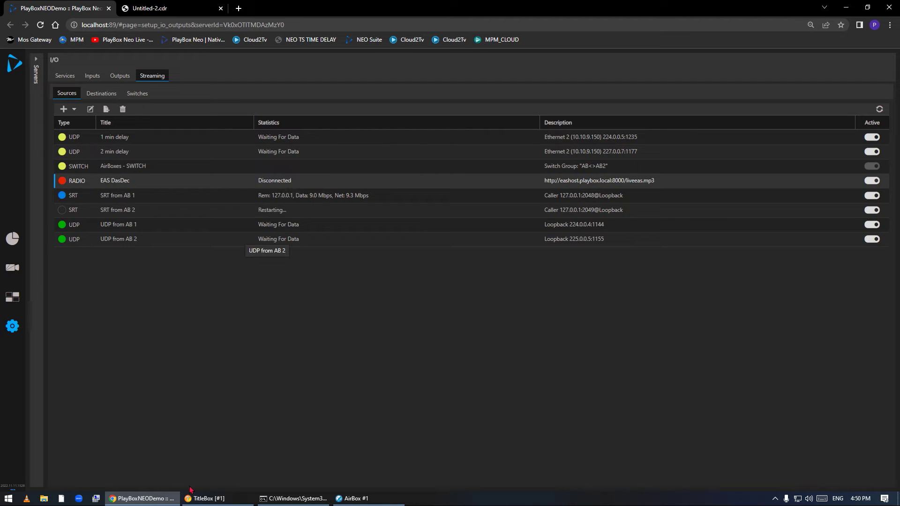
pyautogui.click(368, 498)
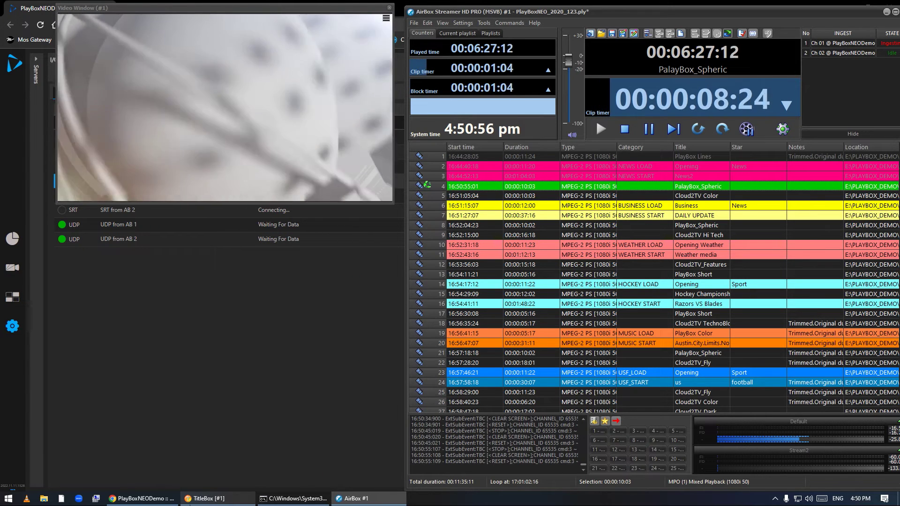
pyautogui.click(142, 498)
pyautogui.click(149, 8)
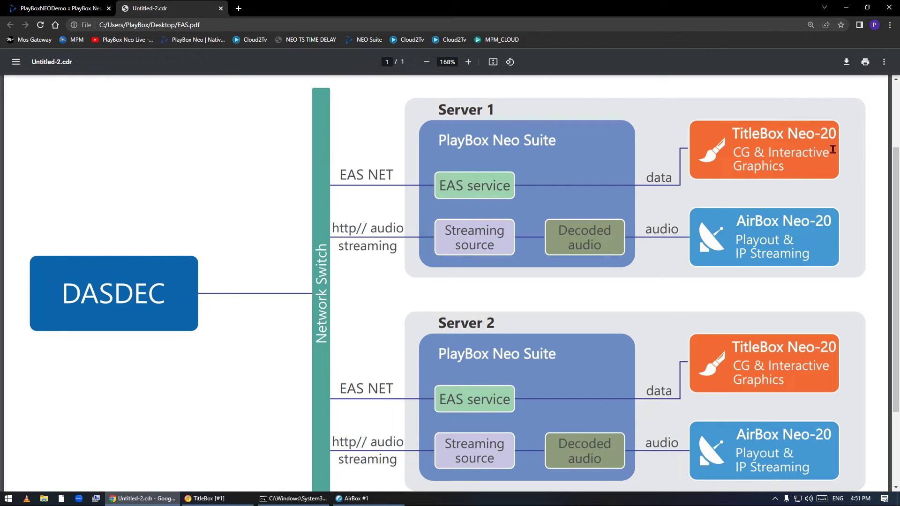
pyautogui.click(55, 8)
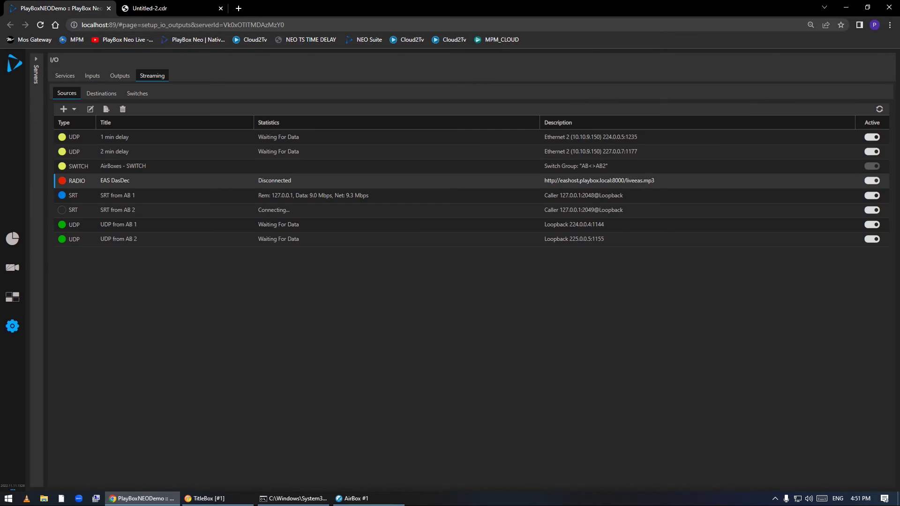
# Switch to TitleBox and open the recent EAS.tbd project at the dark red crawl.
pyautogui.click(846, 11)
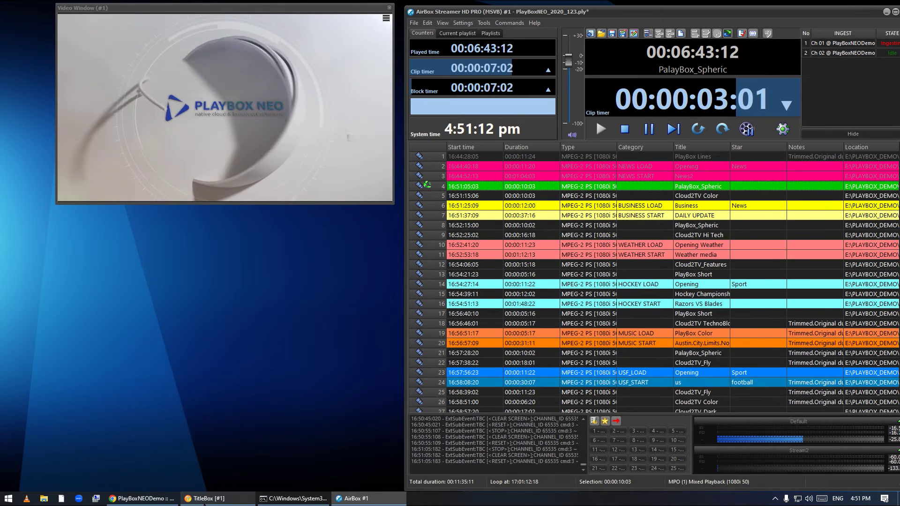
pyautogui.click(206, 498)
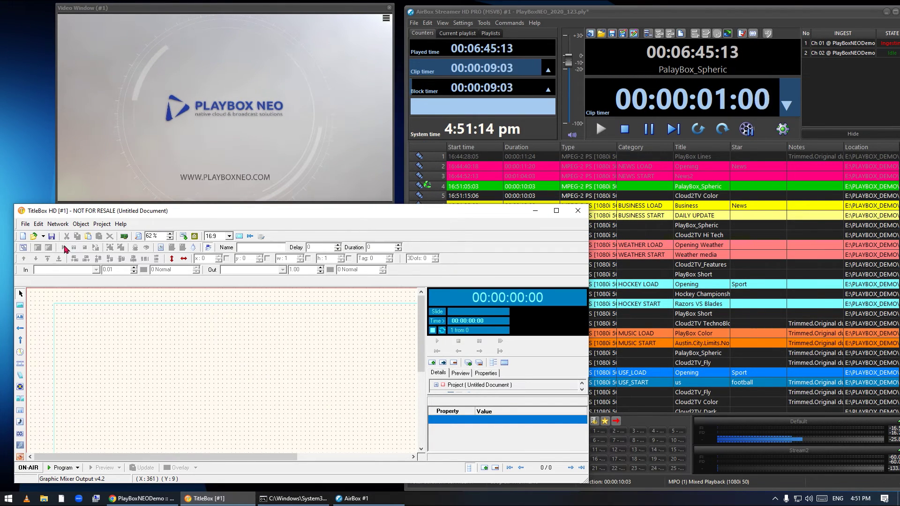
pyautogui.click(43, 236)
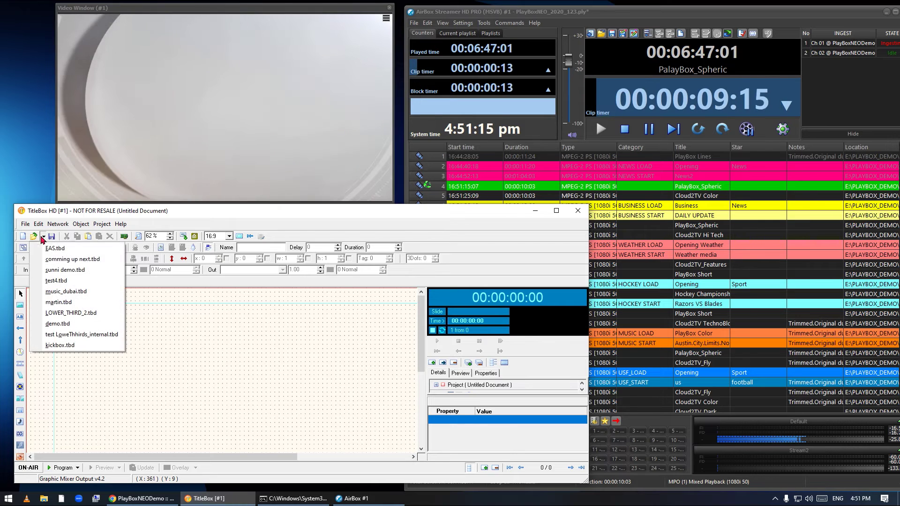
pyautogui.click(63, 248)
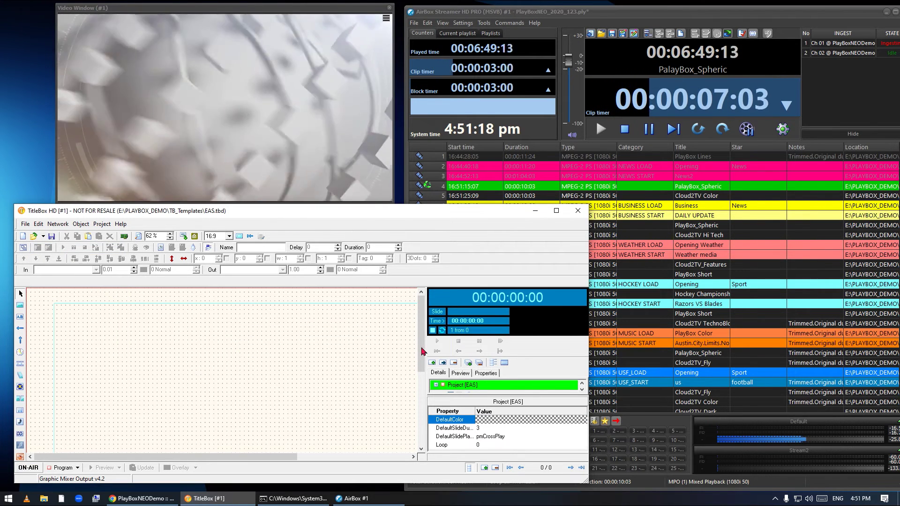
pyautogui.click(421, 383)
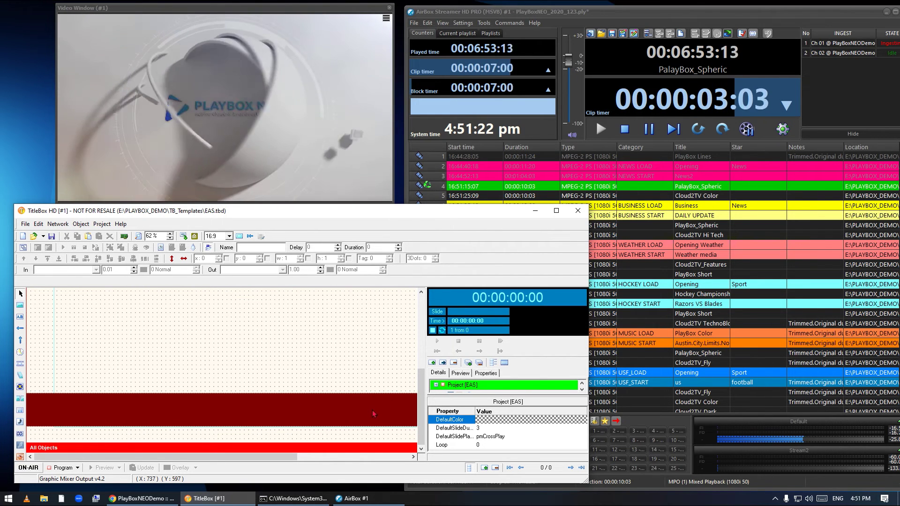
# Set Crawl 1's EAS Dasdec data distributor to reset the cursor on dataset and field changes and start objects on automatic update.
pyautogui.click(183, 237)
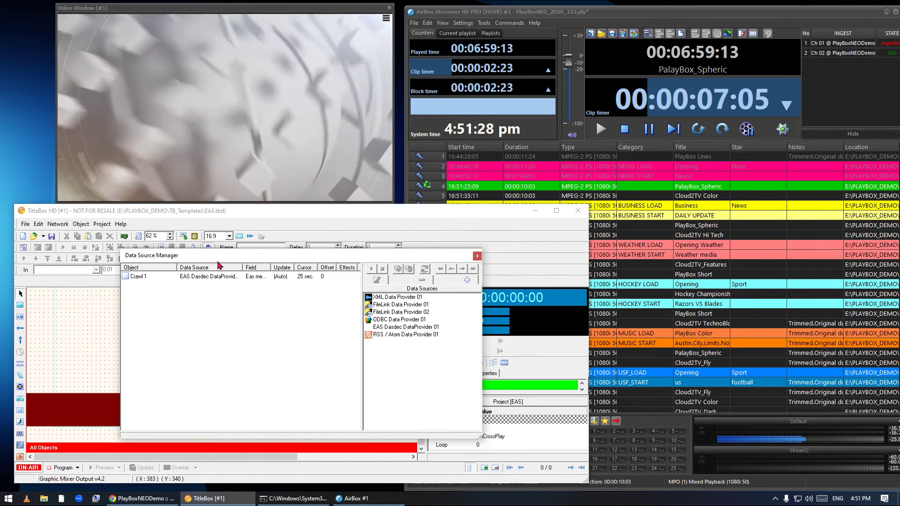
pyautogui.click(415, 329)
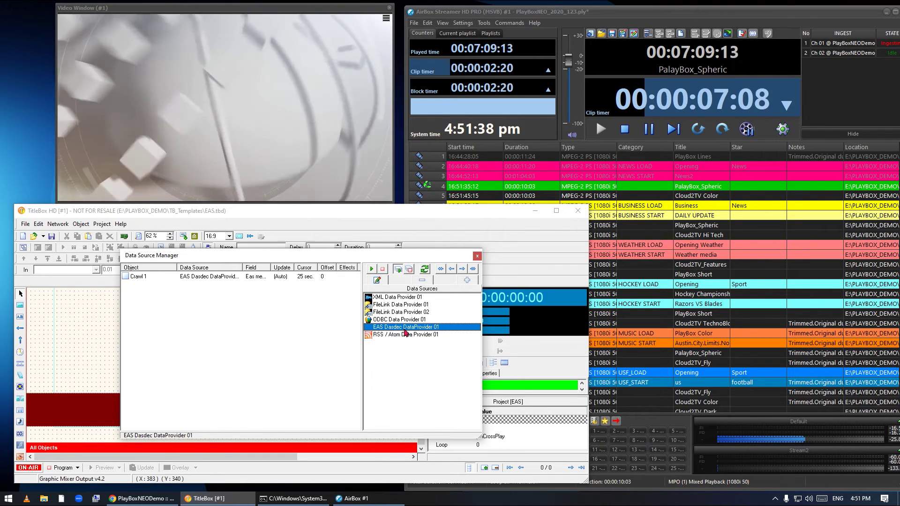
pyautogui.click(215, 277)
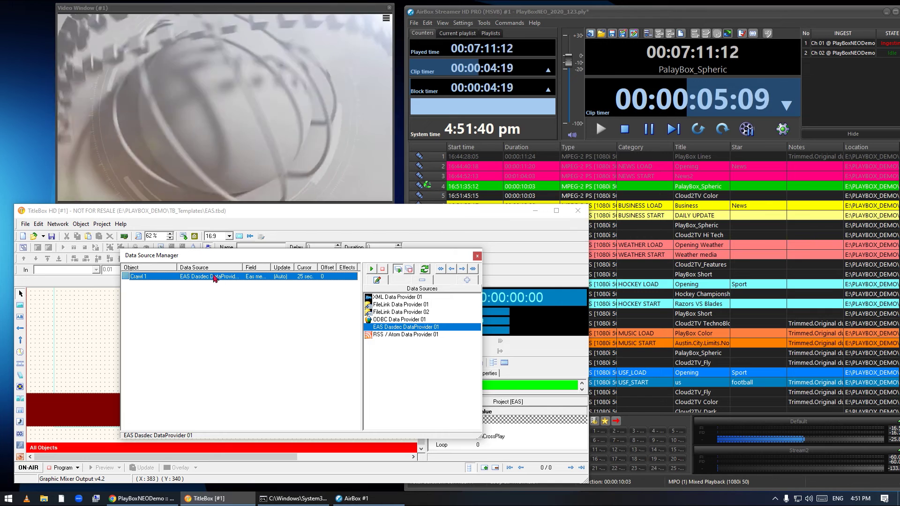
pyautogui.doubleClick(216, 277)
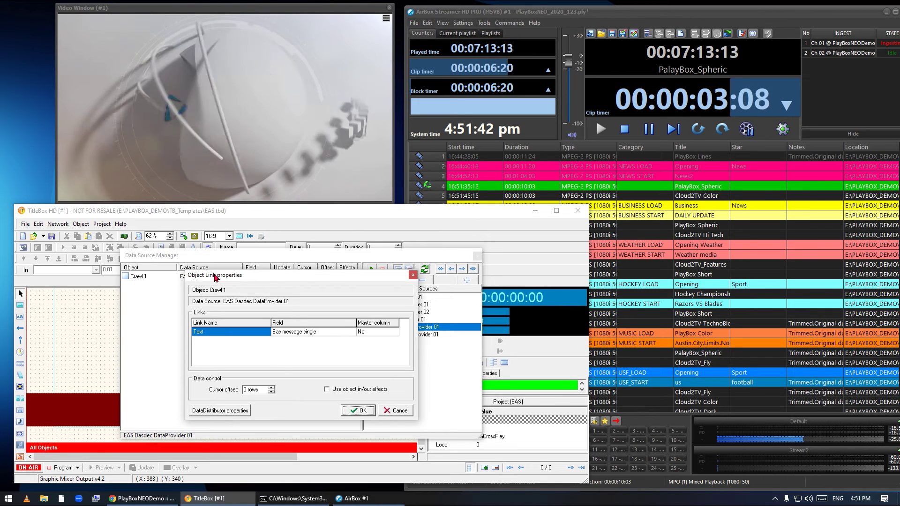
pyautogui.click(230, 411)
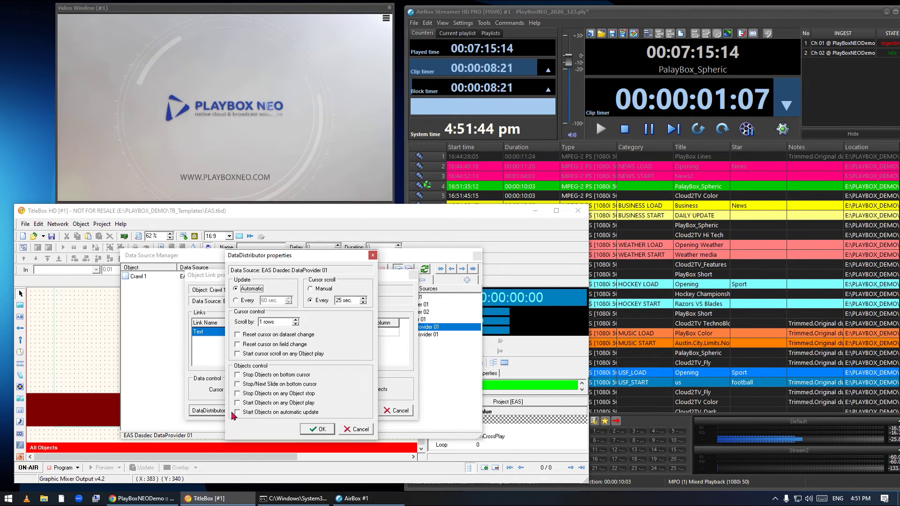
pyautogui.click(246, 334)
pyautogui.click(257, 344)
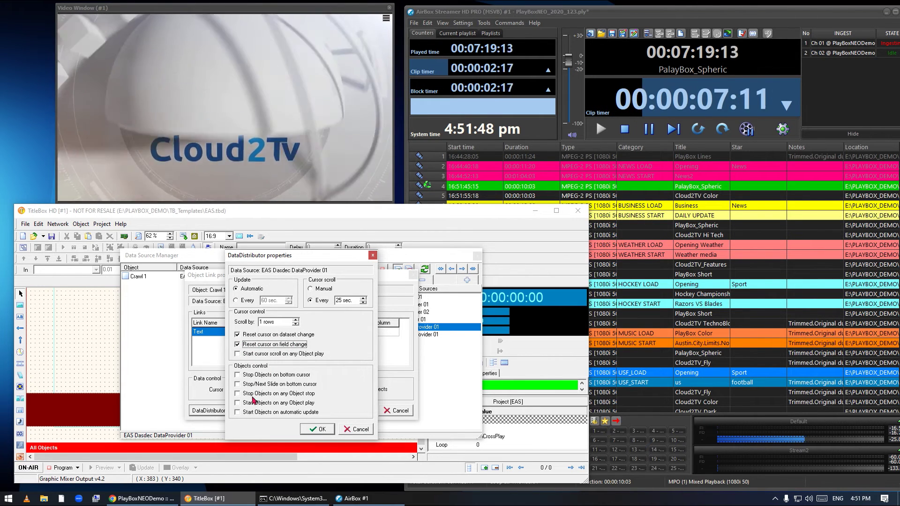
pyautogui.click(238, 413)
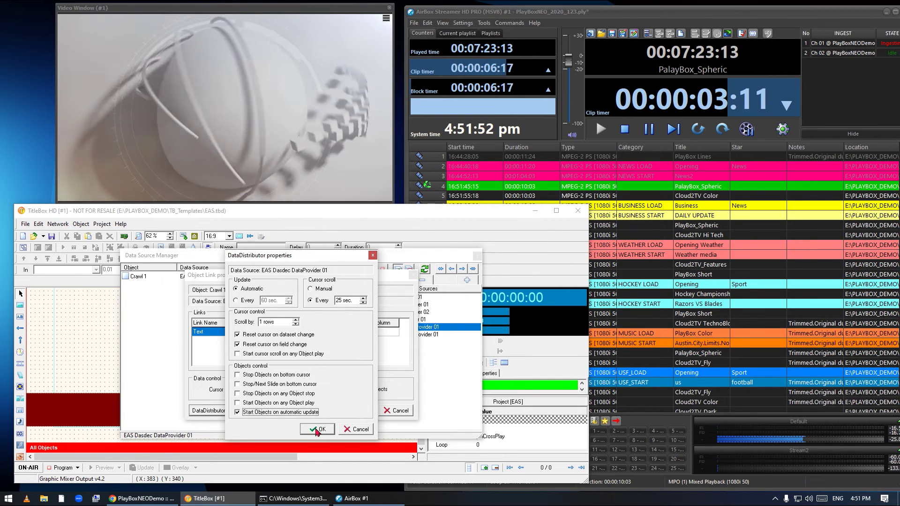
pyautogui.click(317, 430)
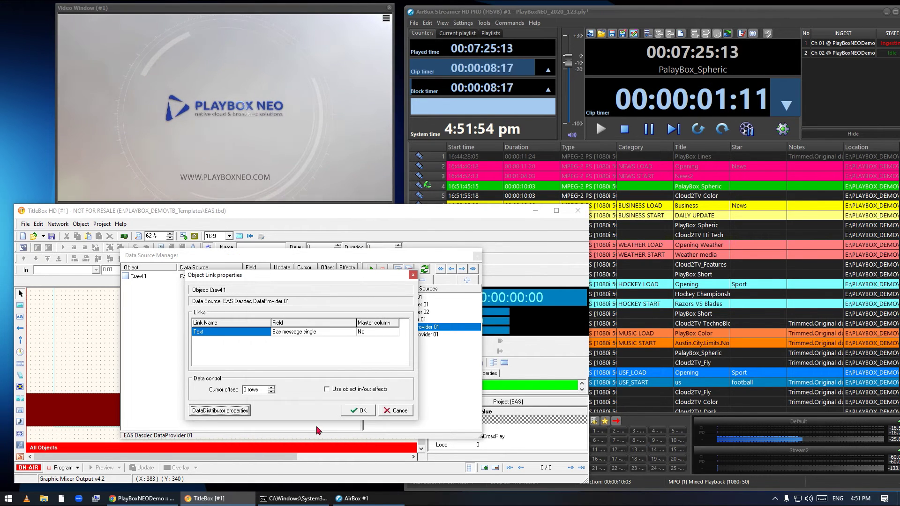
pyautogui.click(362, 412)
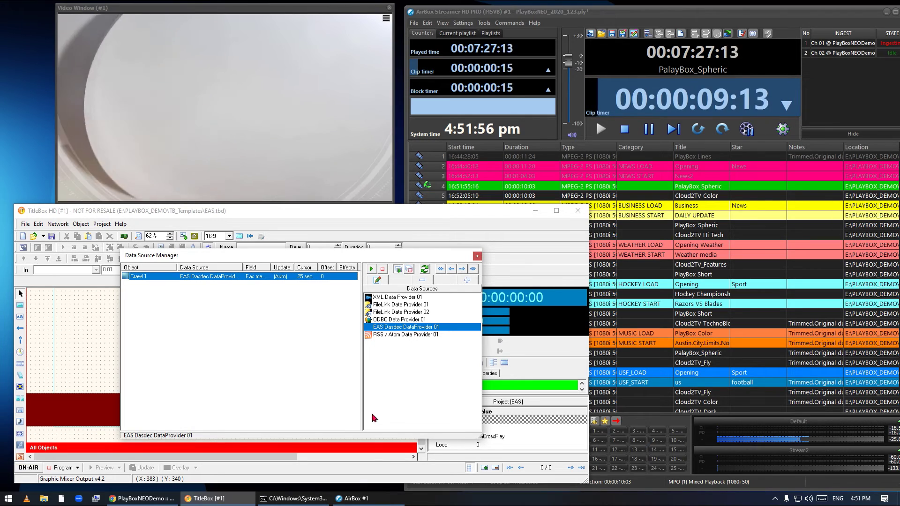
# Select the crawl, and from the command prompt send the New_toolche alert to 10.10.9.150 port 4099 with consoleSendBinary.exe.
pyautogui.moveTo(388, 258); pyautogui.dragTo(514, 275)
pyautogui.click(136, 412)
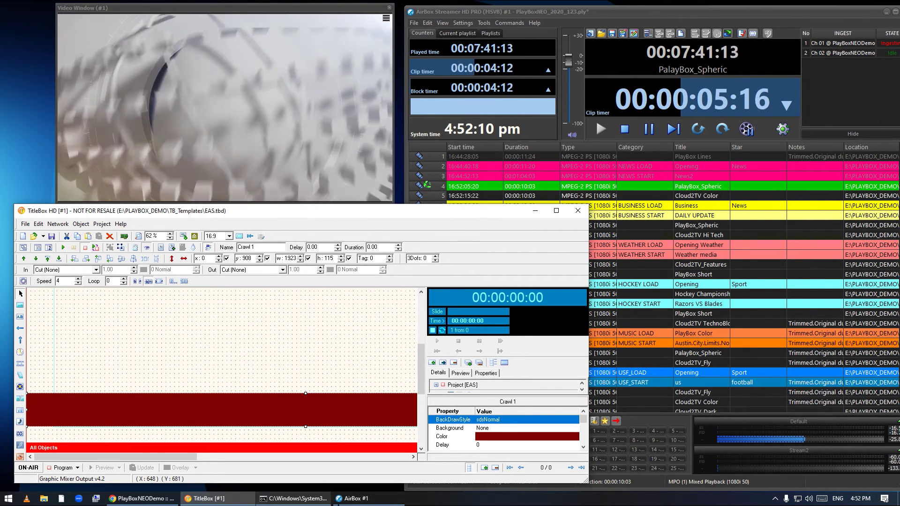
pyautogui.click(283, 501)
pyautogui.moveTo(245, 495)
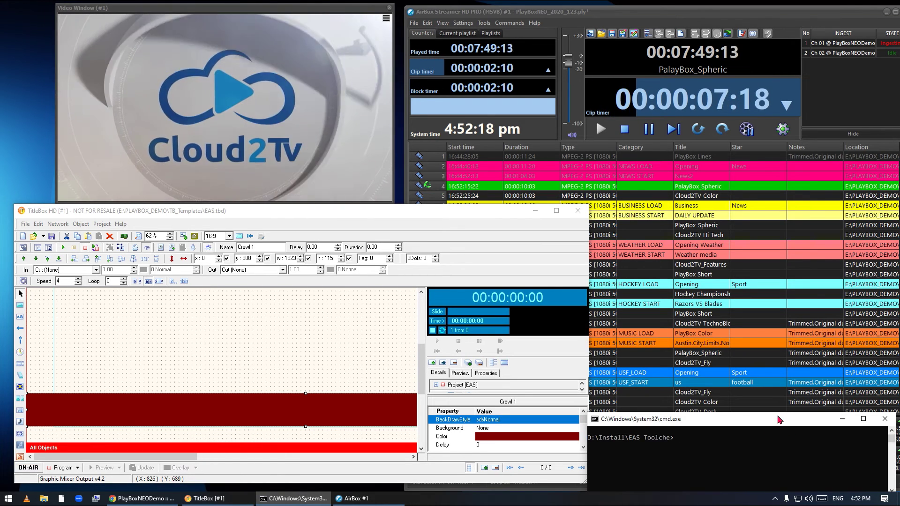
pyautogui.write('consoleSendBinary.exe 10.10.9.150 4099 New_toolche')
pyautogui.press('Return')
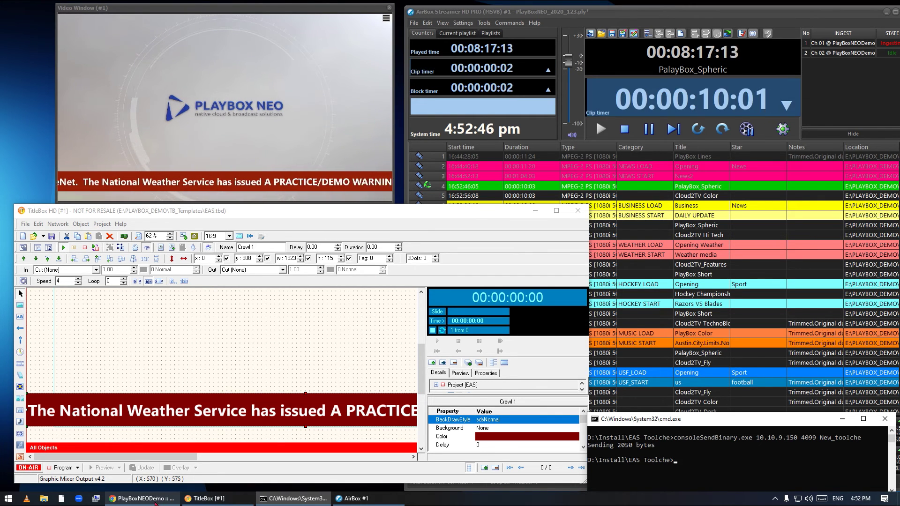
# Switch to PlayBox Neo Suite and show the logs of DASDEC II in the Emergency Alert System setup.
pyautogui.click(155, 501)
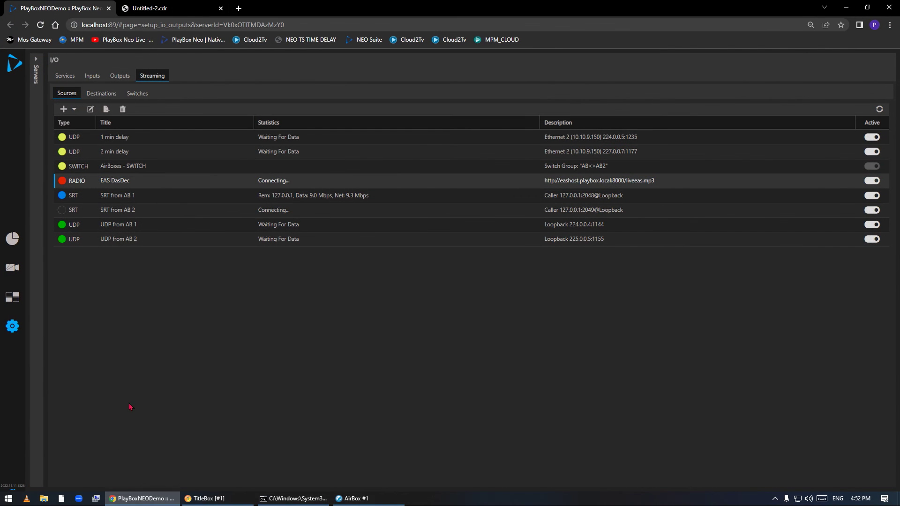
pyautogui.moveTo(13, 326)
pyautogui.moveTo(89, 375)
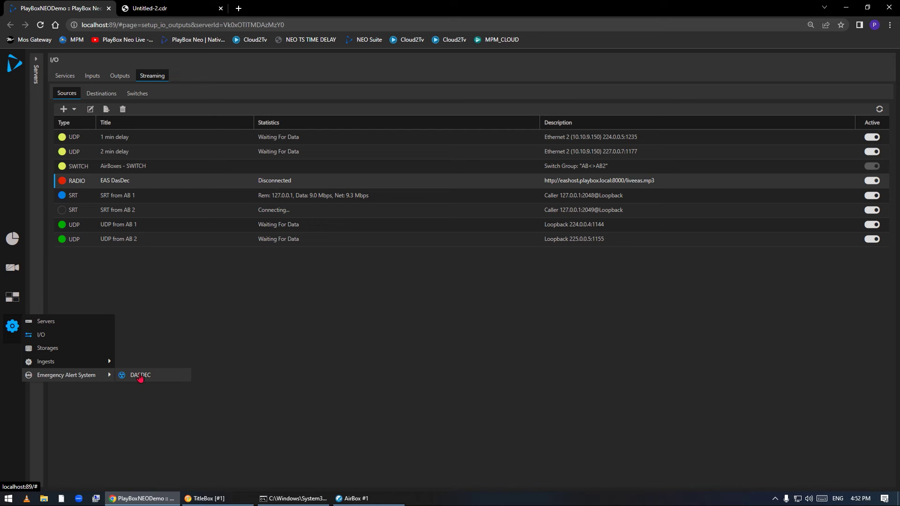
pyautogui.click(154, 378)
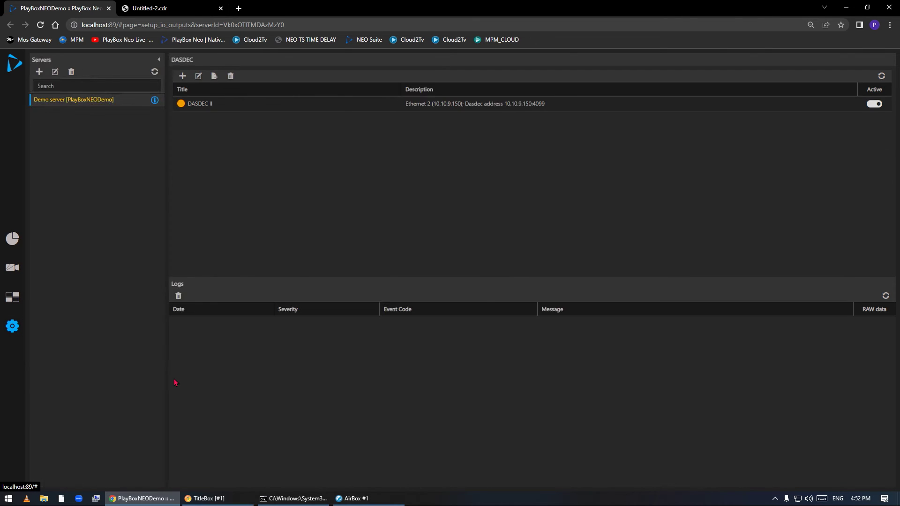
pyautogui.click(134, 104)
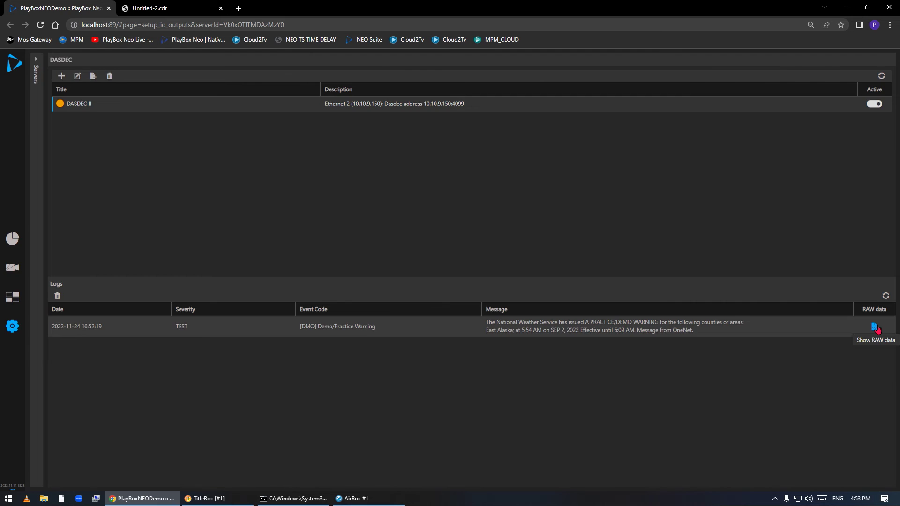
# Examine the raw data of the logged Demo/Practice Warning and close the data viewer.
pyautogui.click(874, 327)
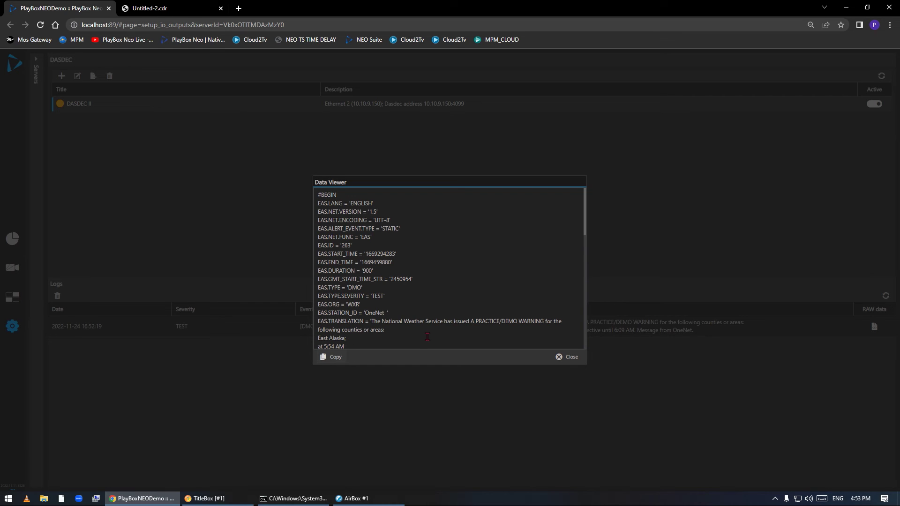
pyautogui.scroll(-3, 355, 245)
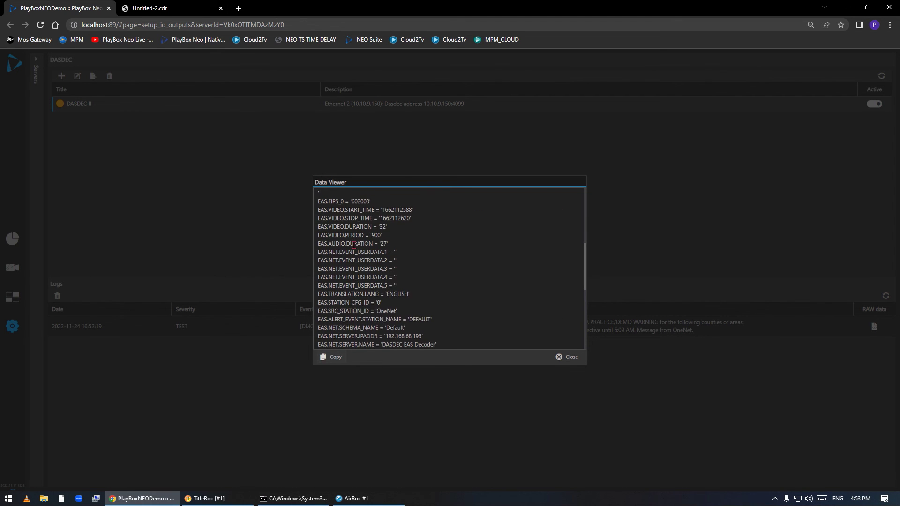
pyautogui.scroll(4, 354, 241)
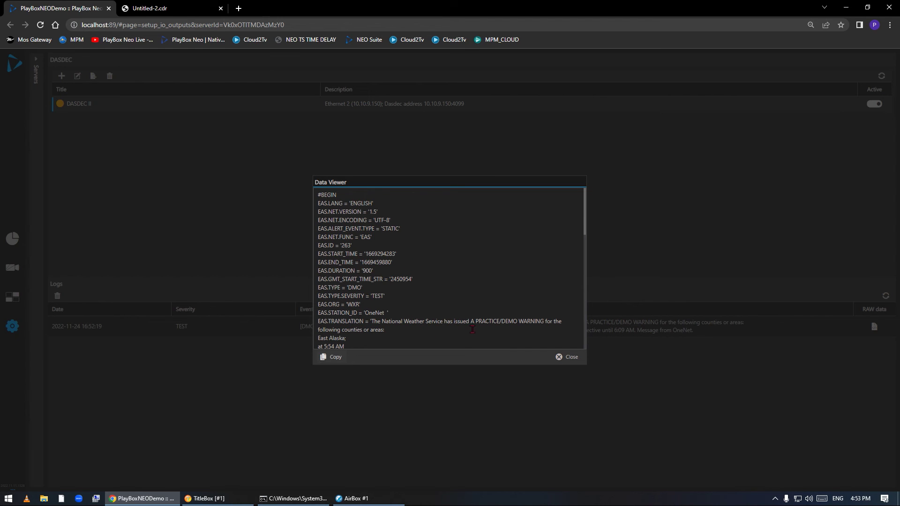
pyautogui.click(572, 358)
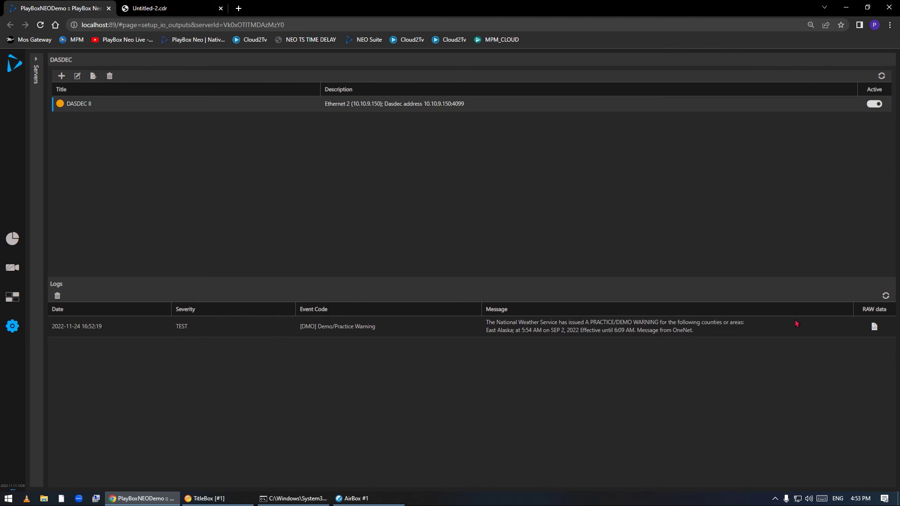
# Check the alert crawl in the AirBox video window and return to the DASDEC logs.
pyautogui.click(154, 499)
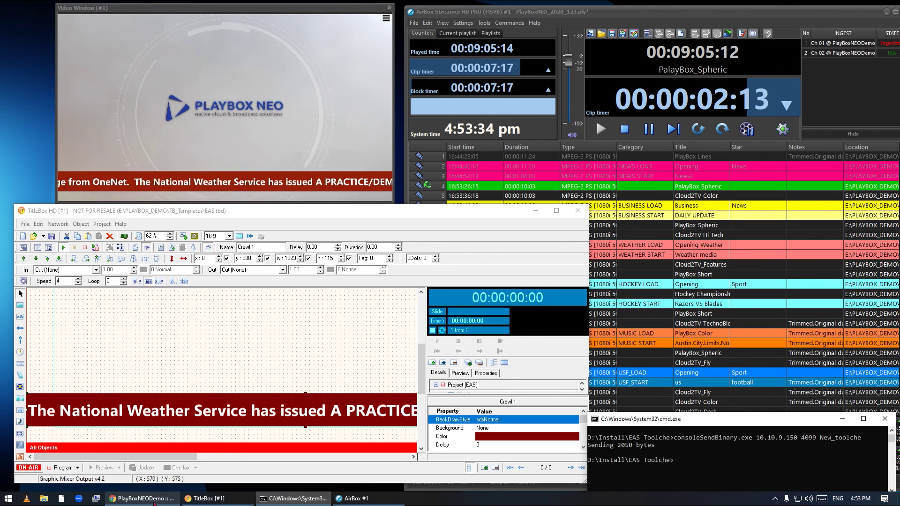
pyautogui.click(154, 500)
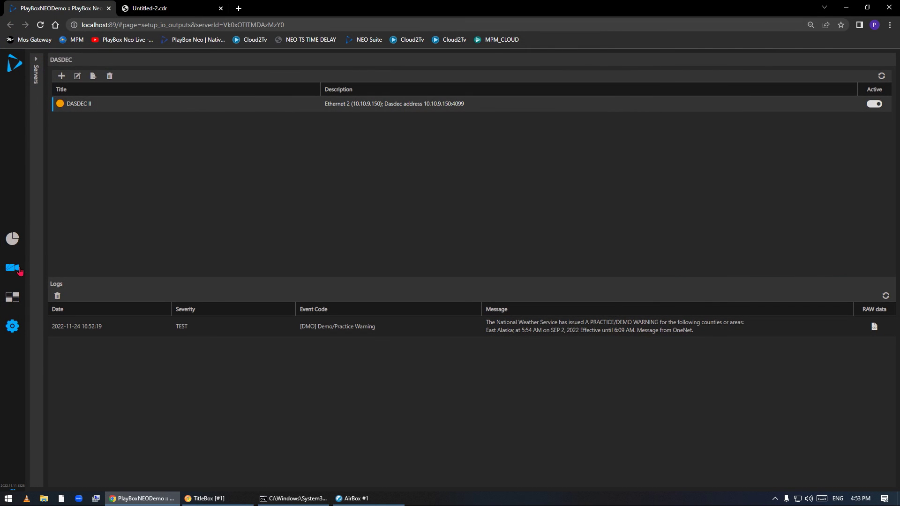